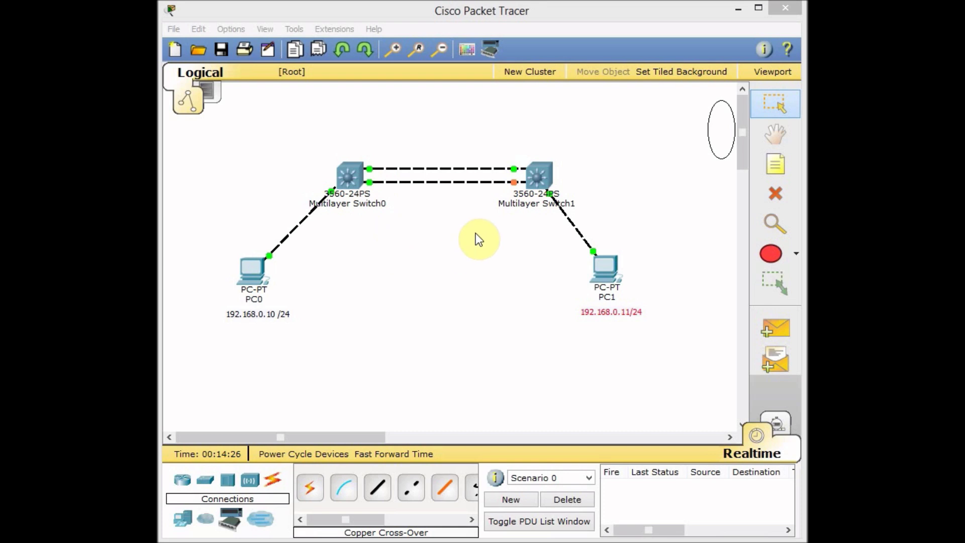
- Open the command line of Multilayer Switch1 and enter privileged EXEC mode with en
left_click(512, 183)
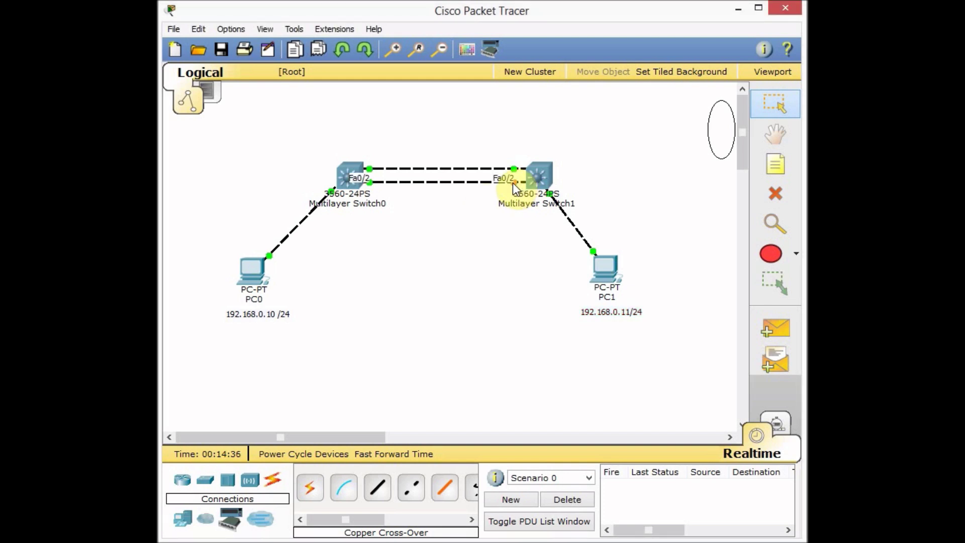
left_click(530, 183)
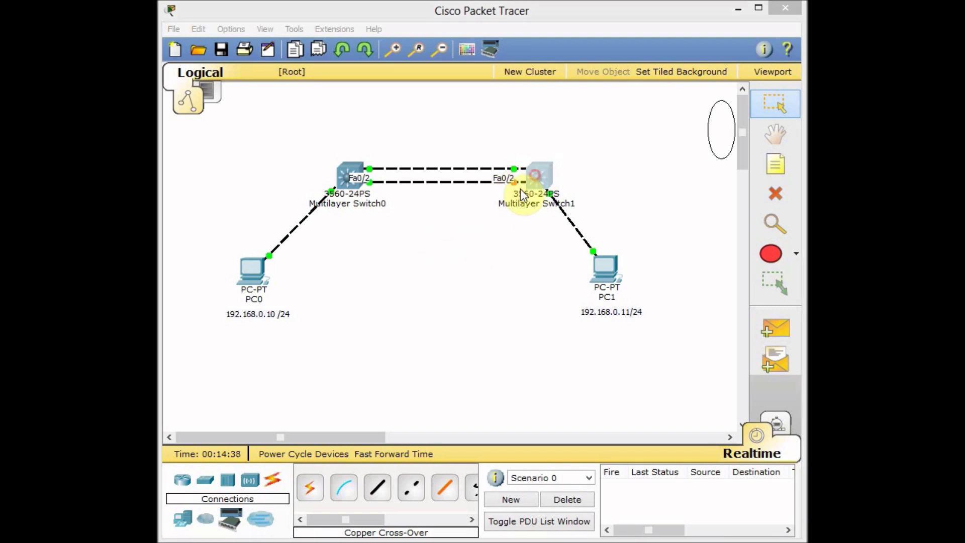
left_click(424, 135)
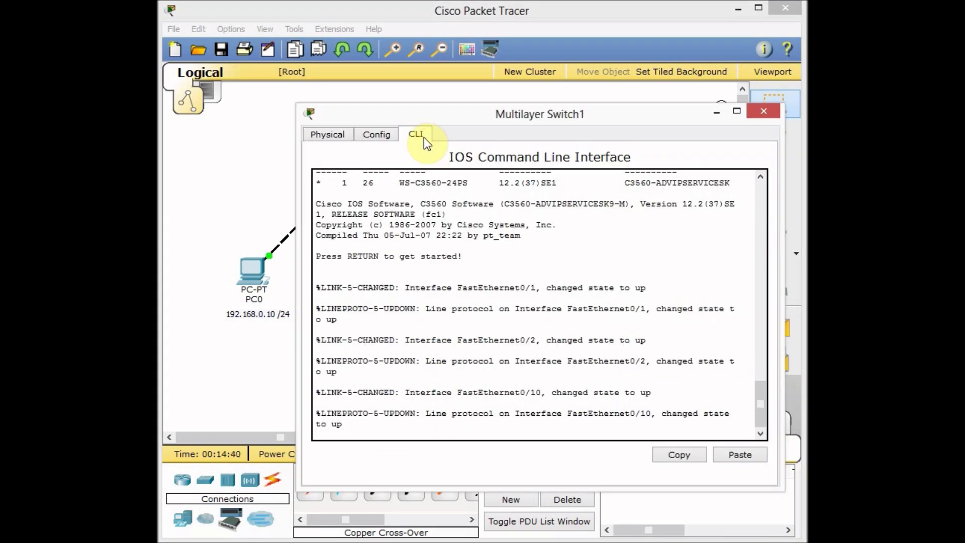
key("Return")
key("Return")
type("en")
key("Return")
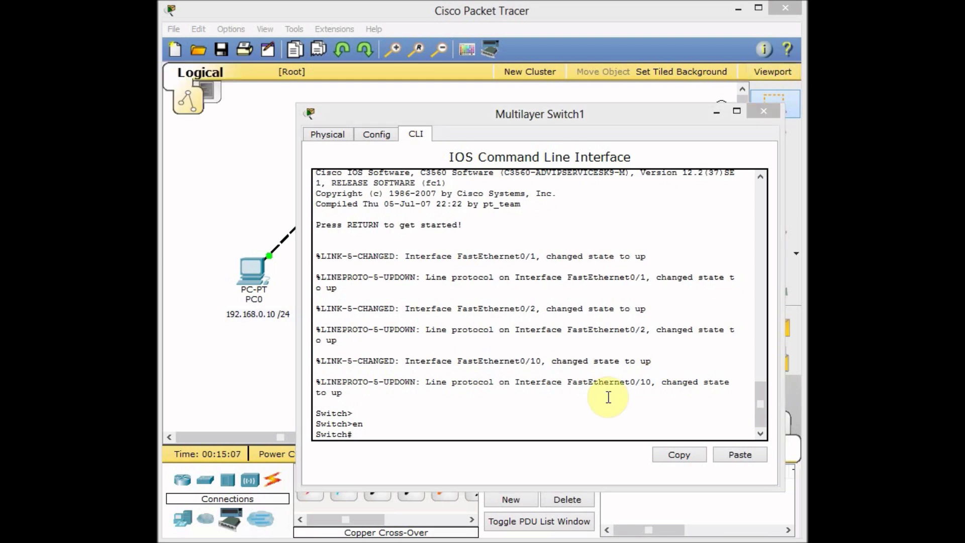
- Show the spanning-tree status of Multilayer Switch1 with sh spanning-tree and minimise its window after reading
left_click(551, 397)
key("Return")
key("Return")
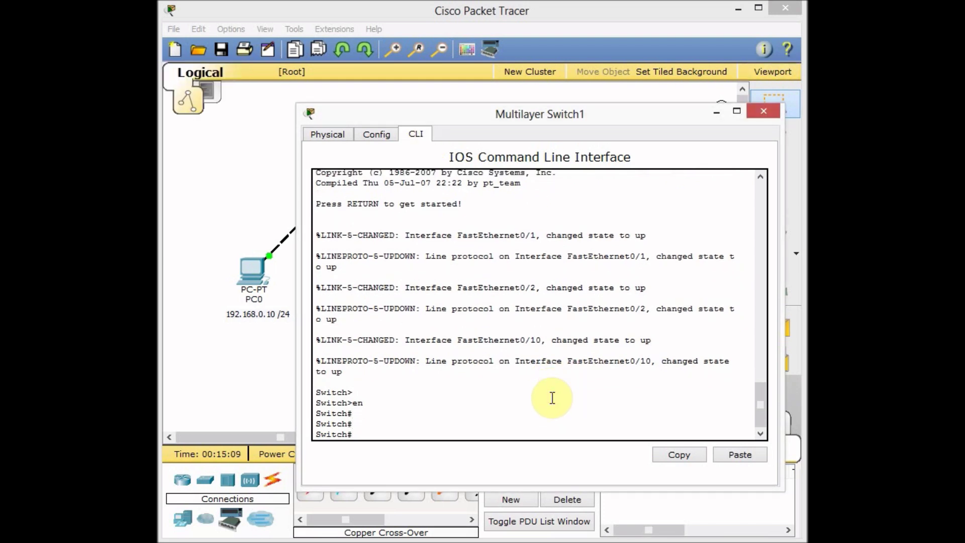
type("sh span")
key("Tab")
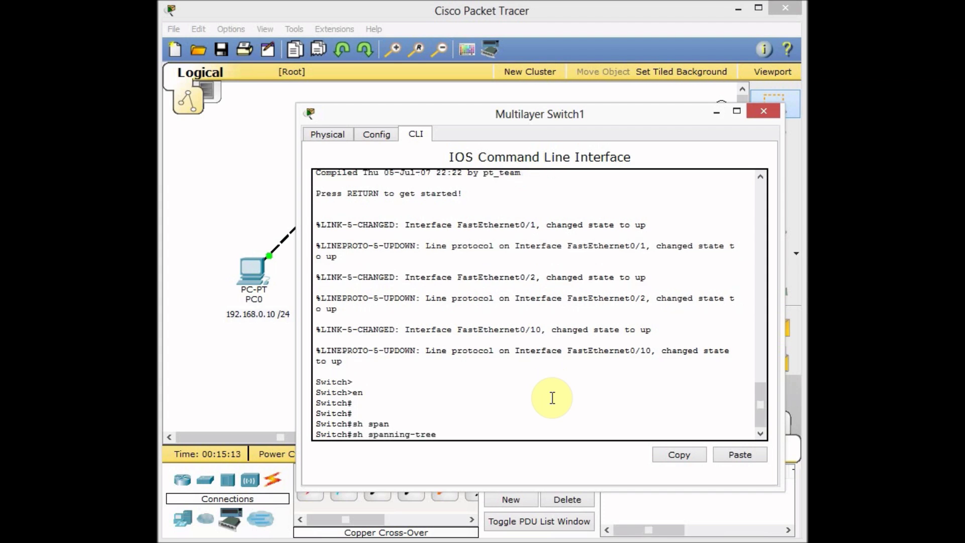
key("Return")
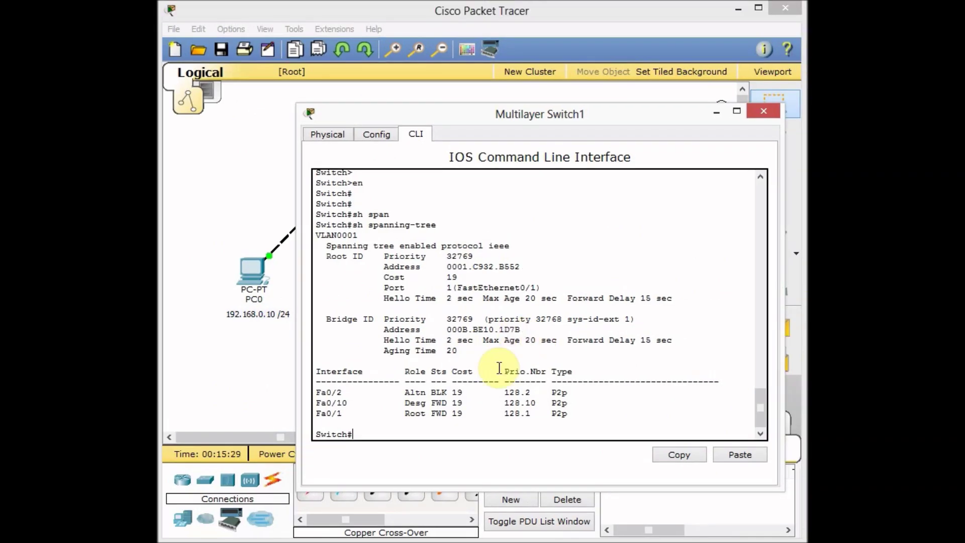
left_click(717, 111)
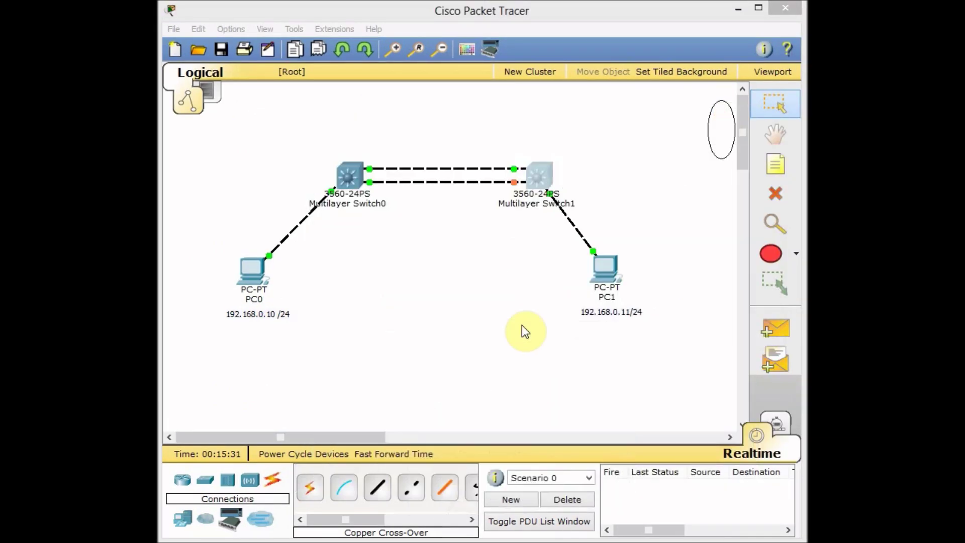
- Open the command line of Multilayer Switch0 and enter privileged EXEC mode with en
left_click(351, 177)
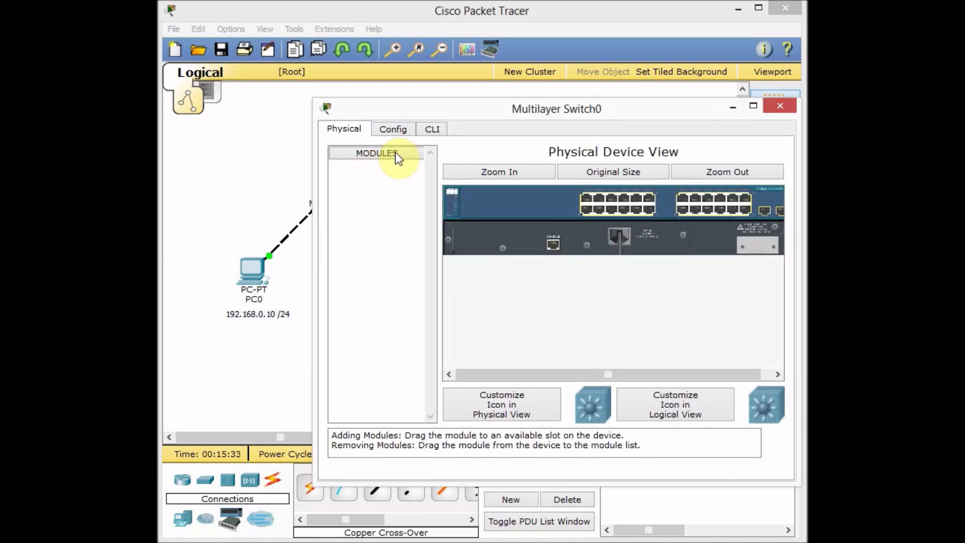
left_click(432, 128)
key("Return")
key("Return")
type("en")
key("Return")
key("Return")
- Show the spanning-tree status of Multilayer Switch0 with sh span and minimise its window after reading
type("sh span")
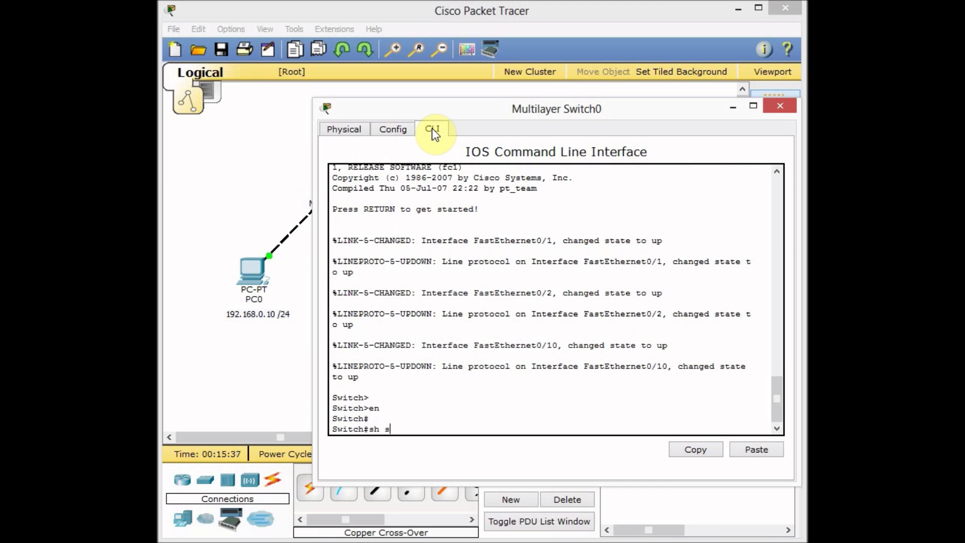
key("Return")
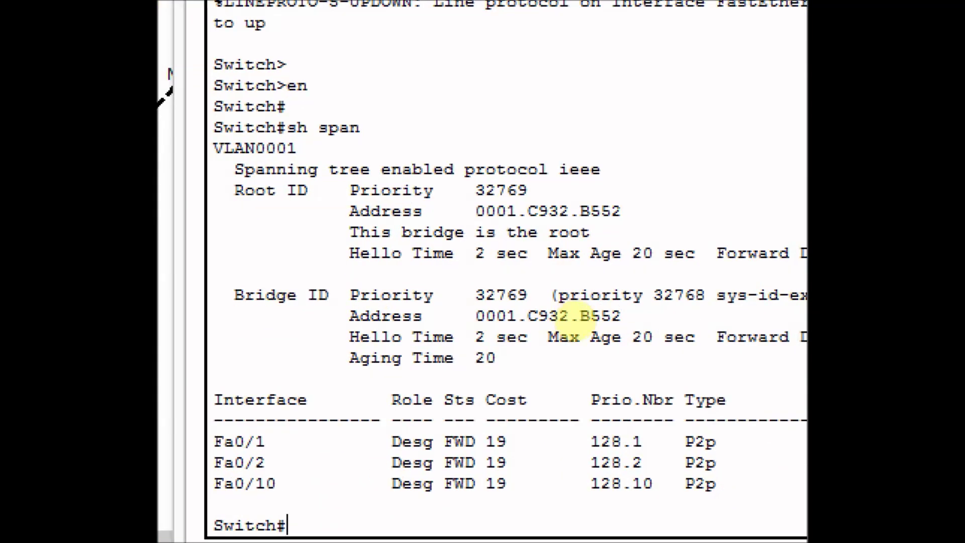
left_click_drag(330, 248, 522, 258)
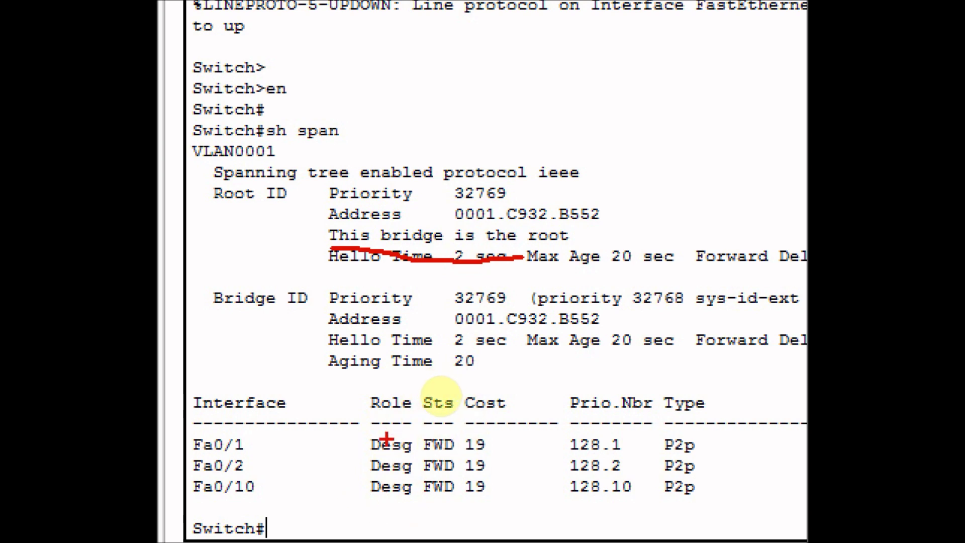
key("Escape")
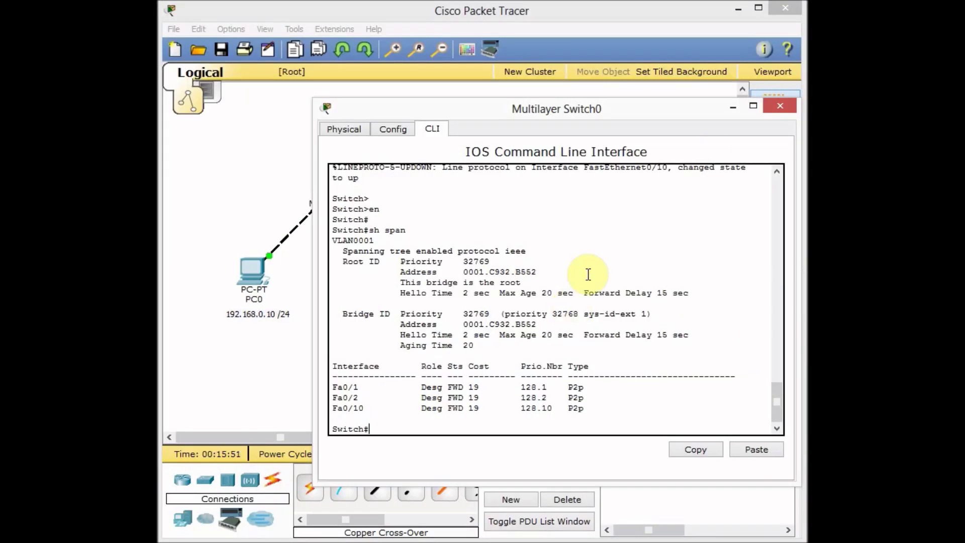
left_click(733, 108)
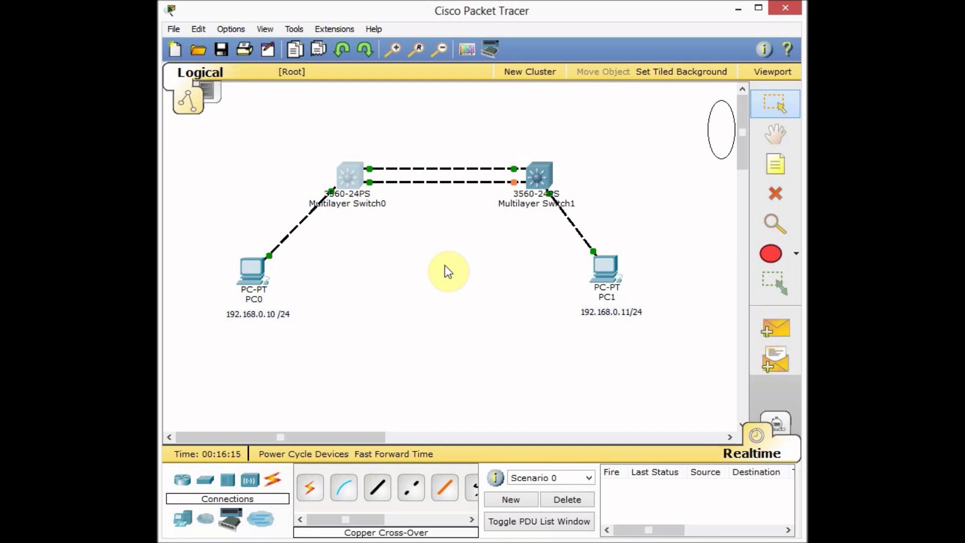
- Move the ellipse onto the inter-switch links and add a copper cross-over link between FastEthernet0/3 of both multilayer switches
mouse_move(699, 145)
left_mouse_down()
mouse_move(647, 168)
mouse_move(431, 180)
left_mouse_up()
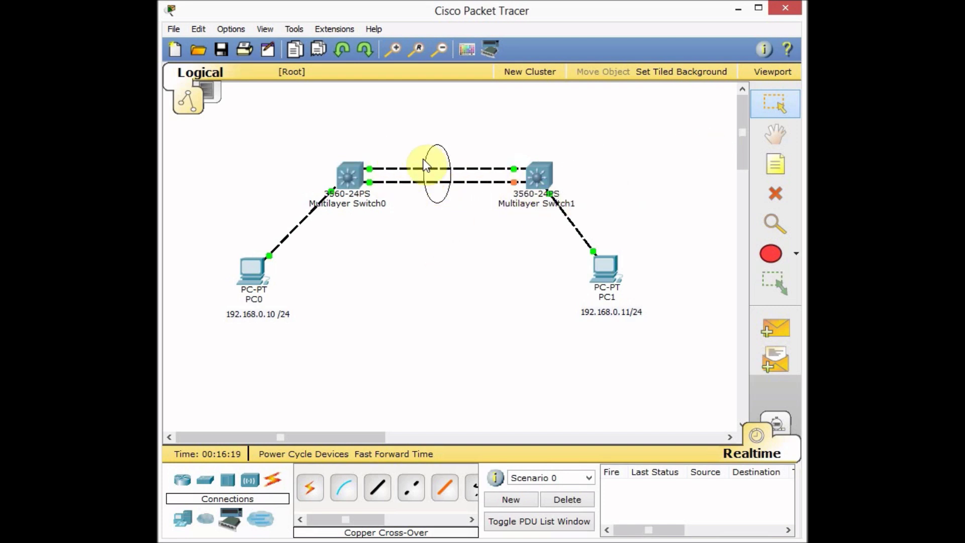
left_click(411, 488)
left_click(342, 179)
left_click(376, 198)
left_click(528, 173)
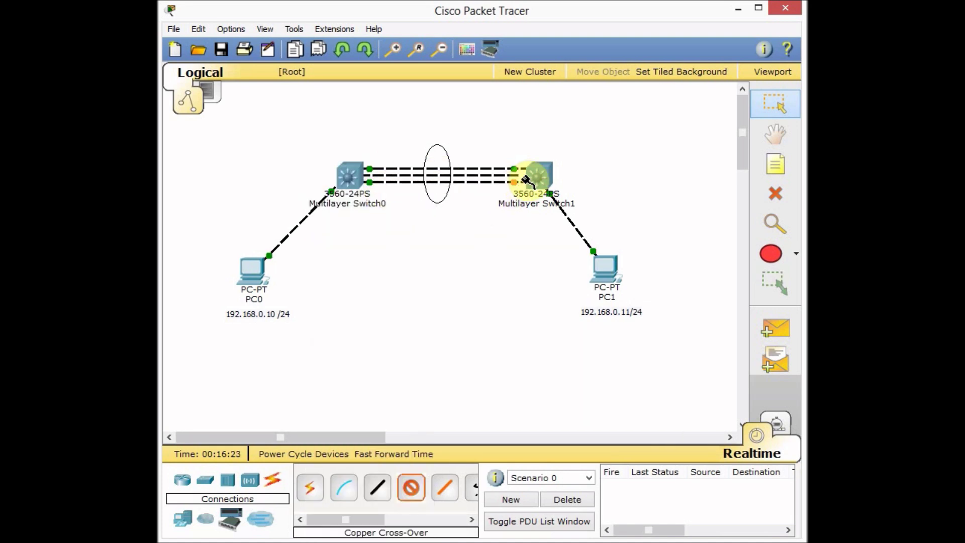
left_click(552, 187)
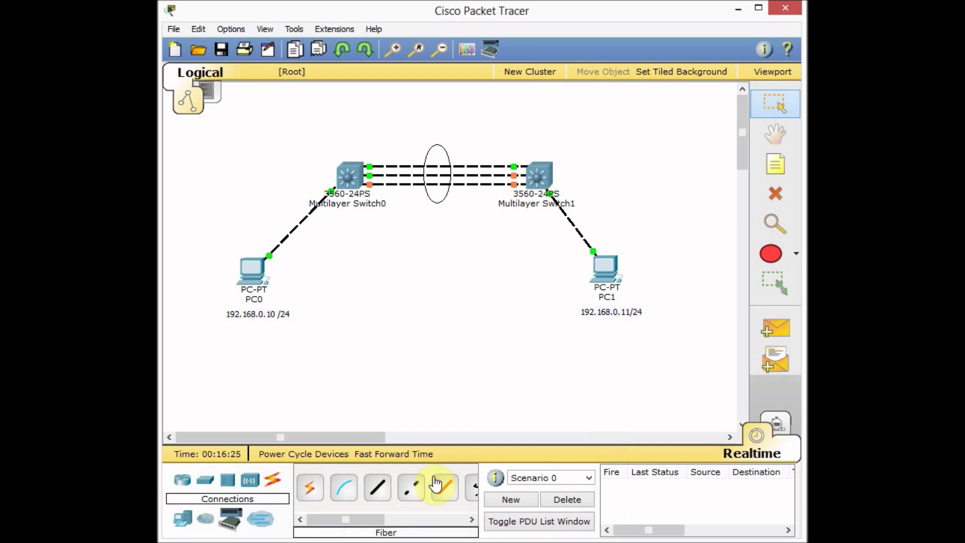
- Add a fourth copper cross-over link between FastEthernet0/4 of Multilayer Switch0 and FastEthernet0/4 of Multilayer Switch1
left_click(354, 177)
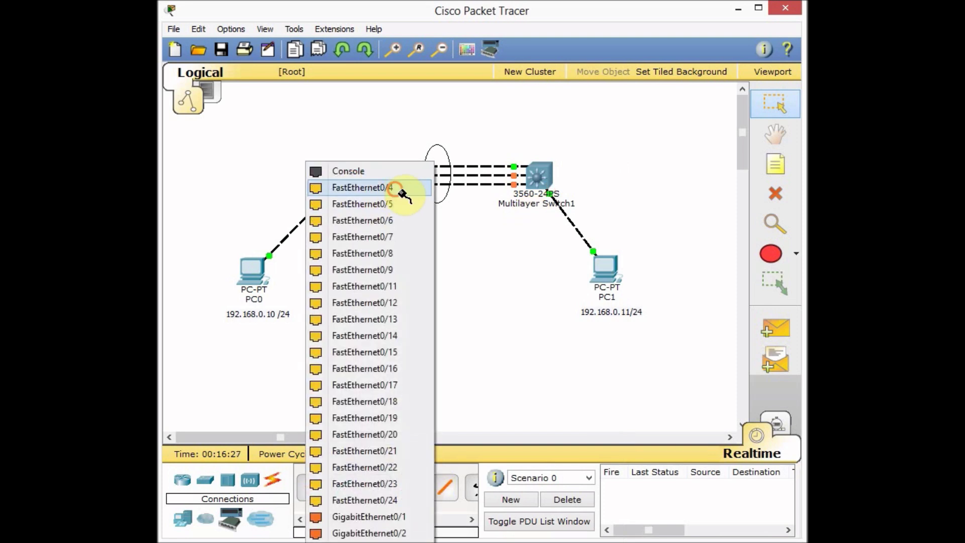
left_click(397, 188)
left_click(534, 176)
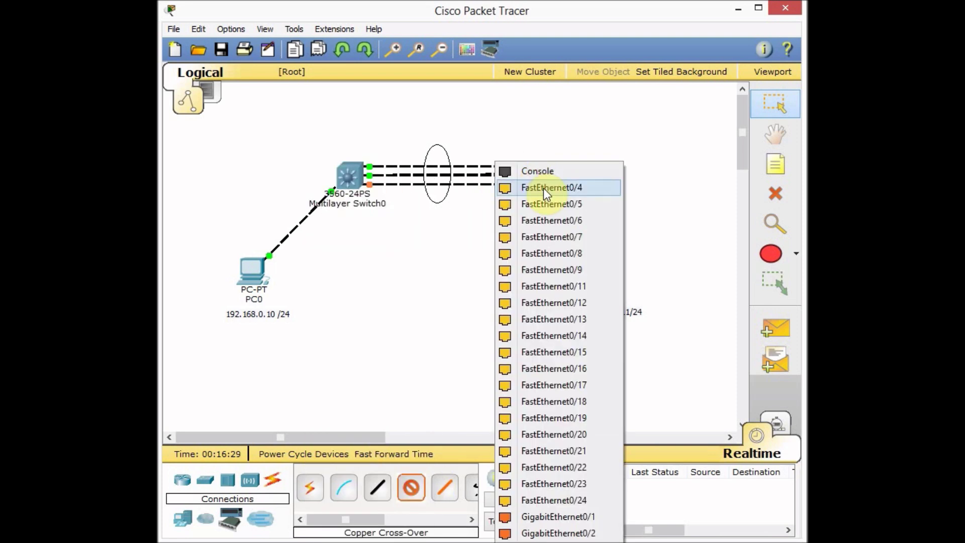
left_click(543, 188)
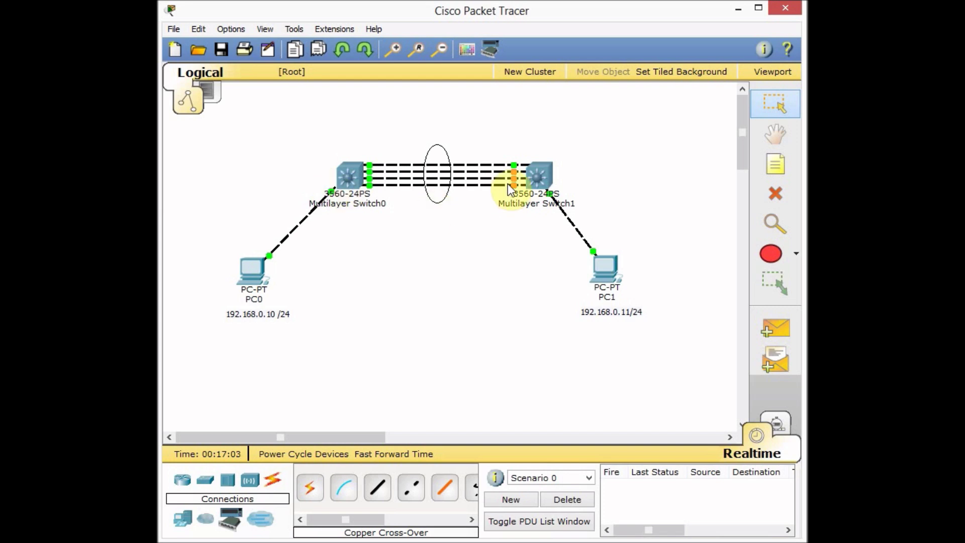
- Reopen the command line of Multilayer Switch0 and enter interface configuration for the range fastEthernet 0/1 - 4
mouse_move(370, 206)
mouse_move(515, 165)
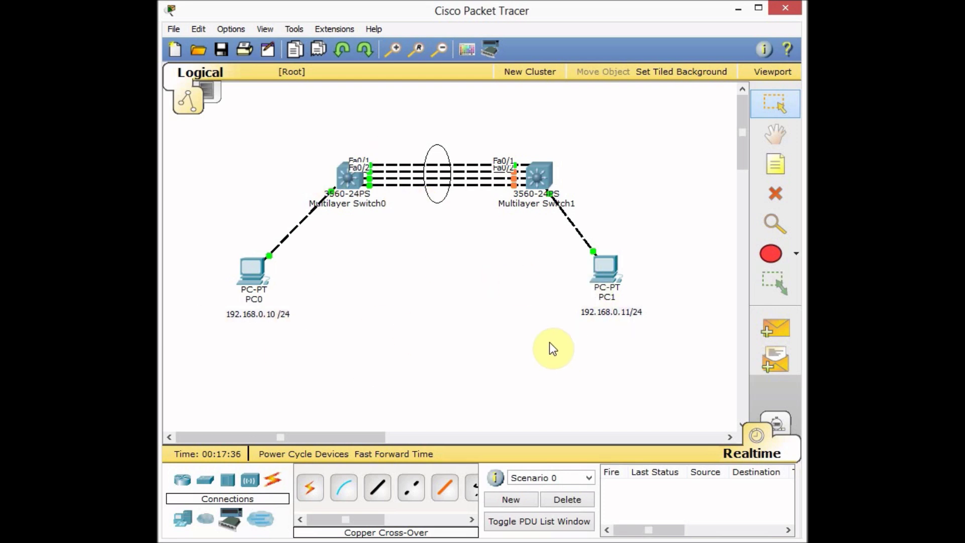
left_click(350, 186)
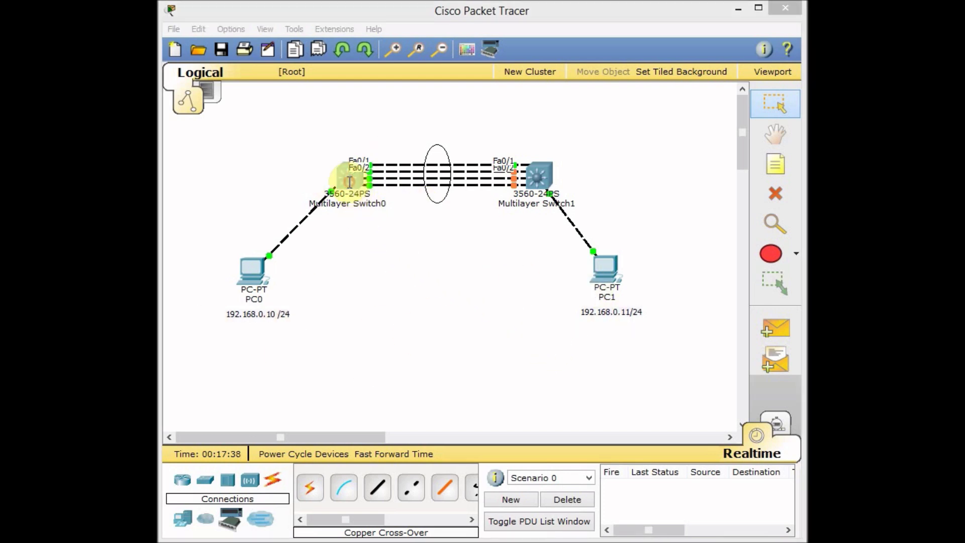
left_click_drag(493, 108, 465, 105)
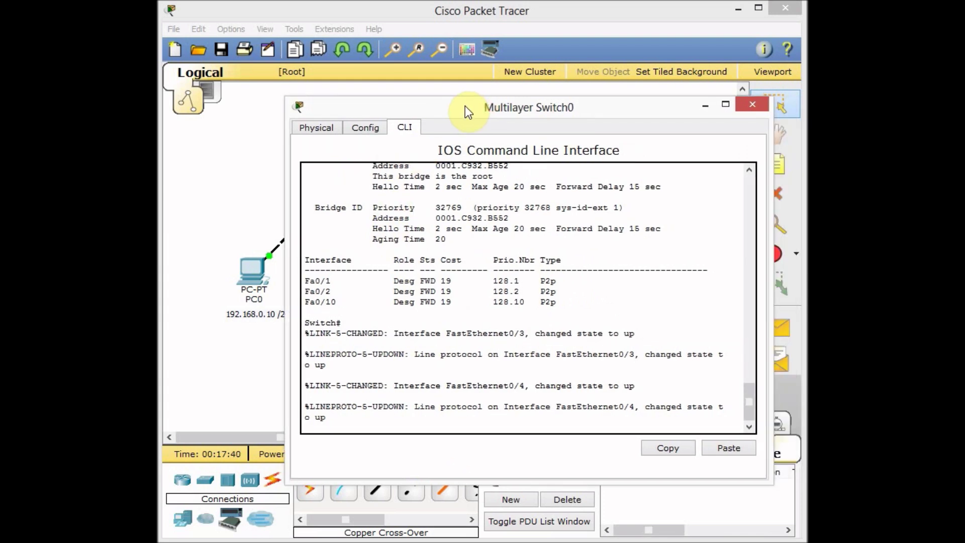
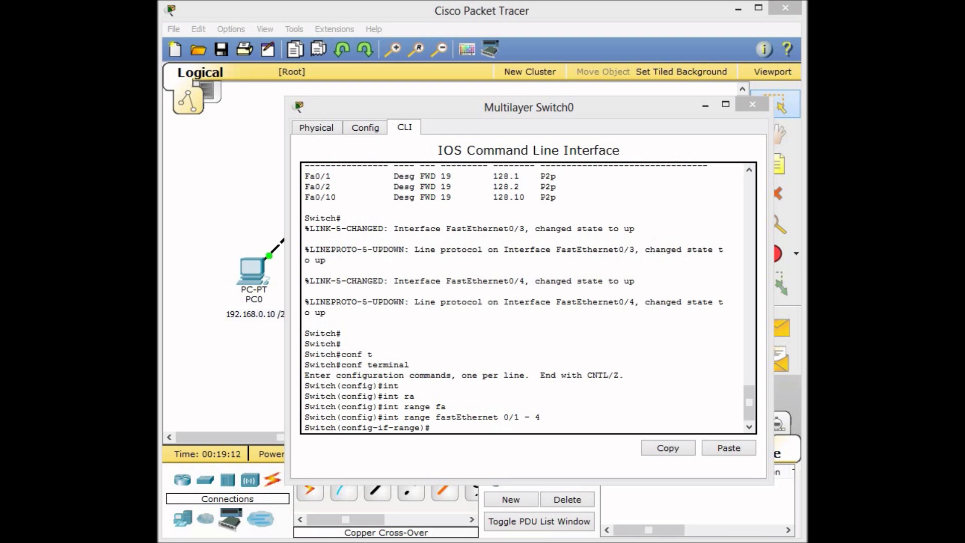
left_click(626, 398)
left_click(621, 325)
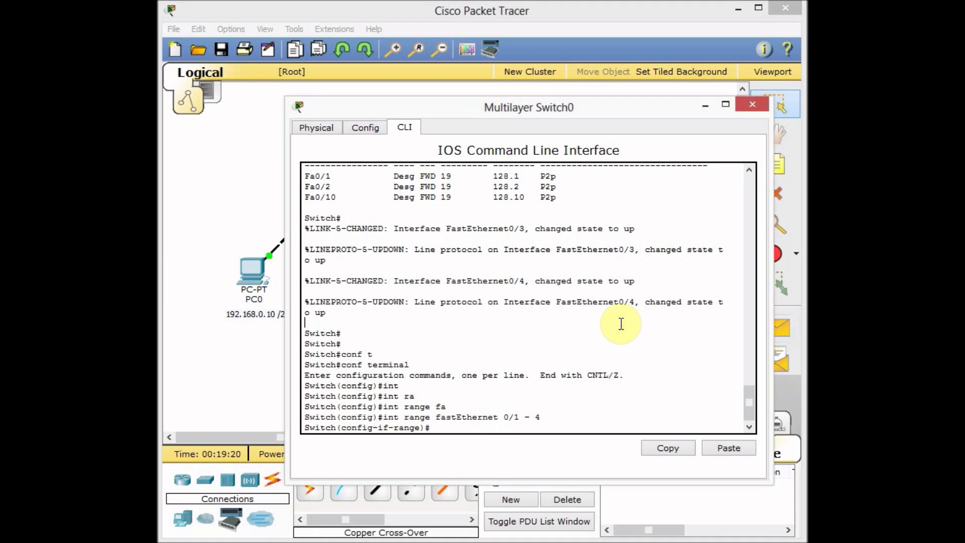
- List the channel commands and channel-protocol options for the interface range, and set the channel protocol to pagp
type("channel?")
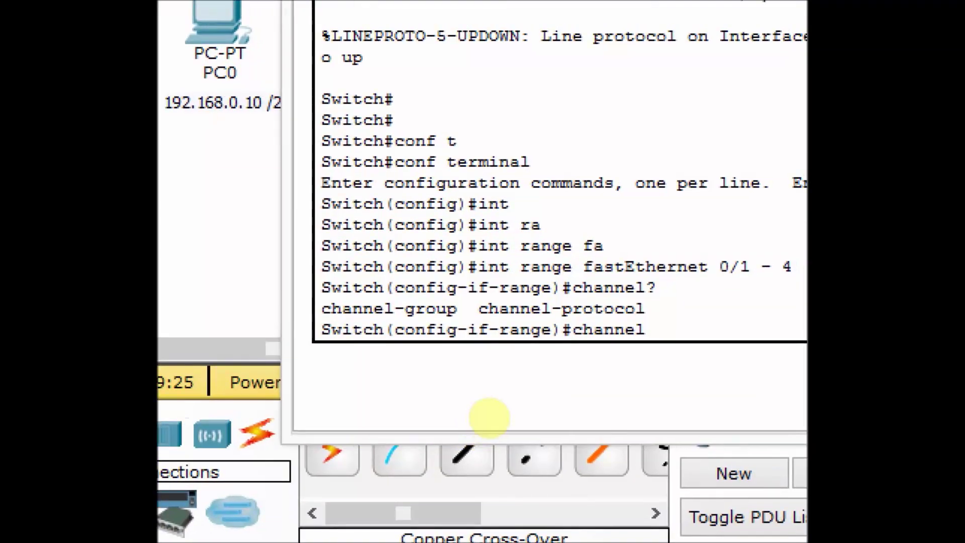
left_click(395, 460)
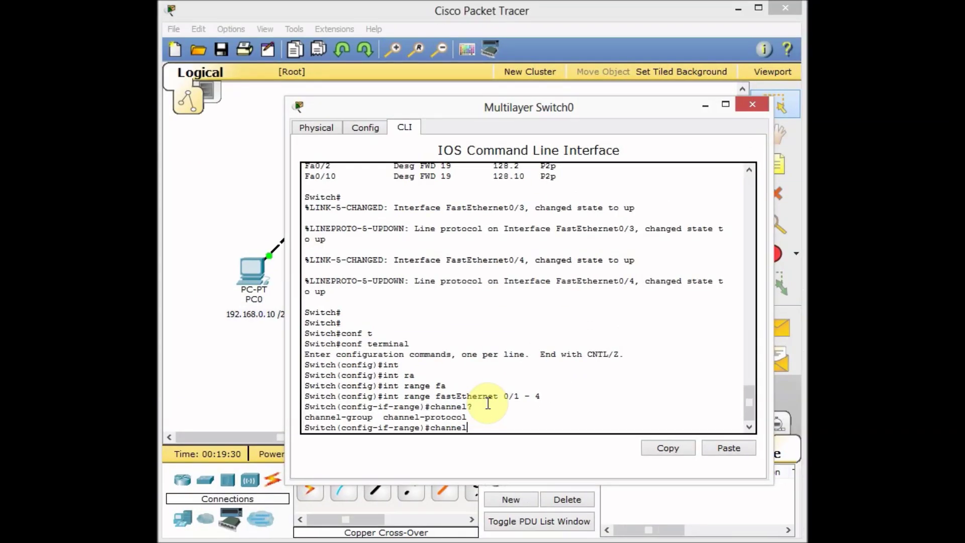
type("-pro")
key("Tab")
type("?")
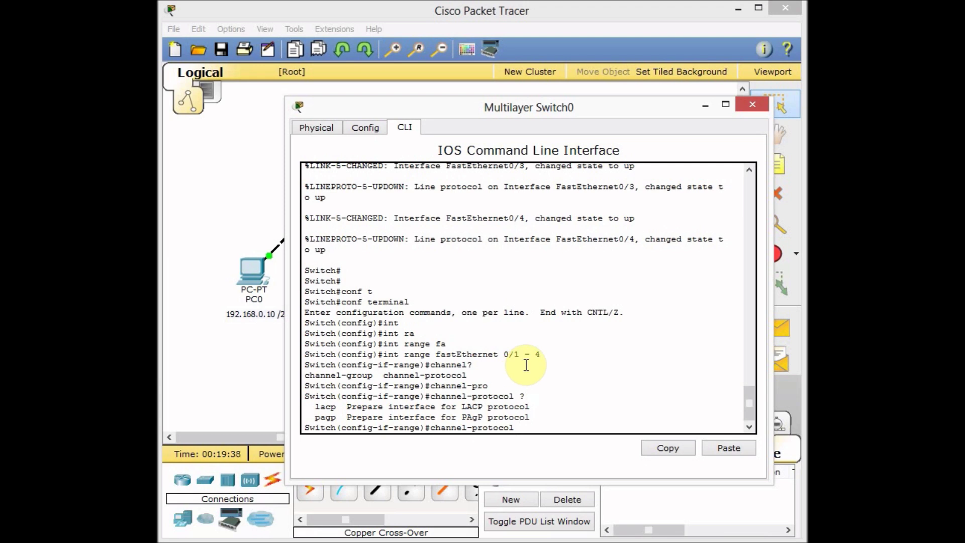
type("pa")
type("g")
key("Tab")
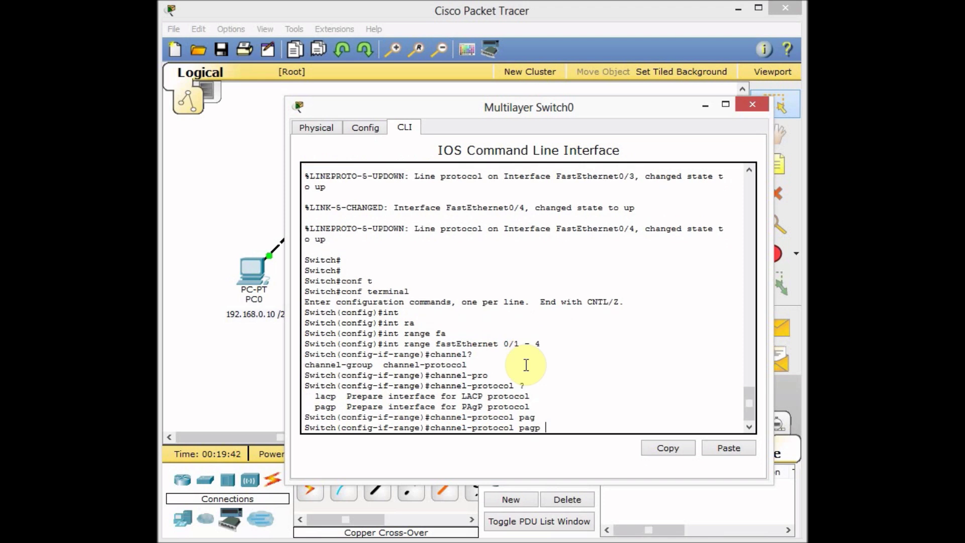
type("?")
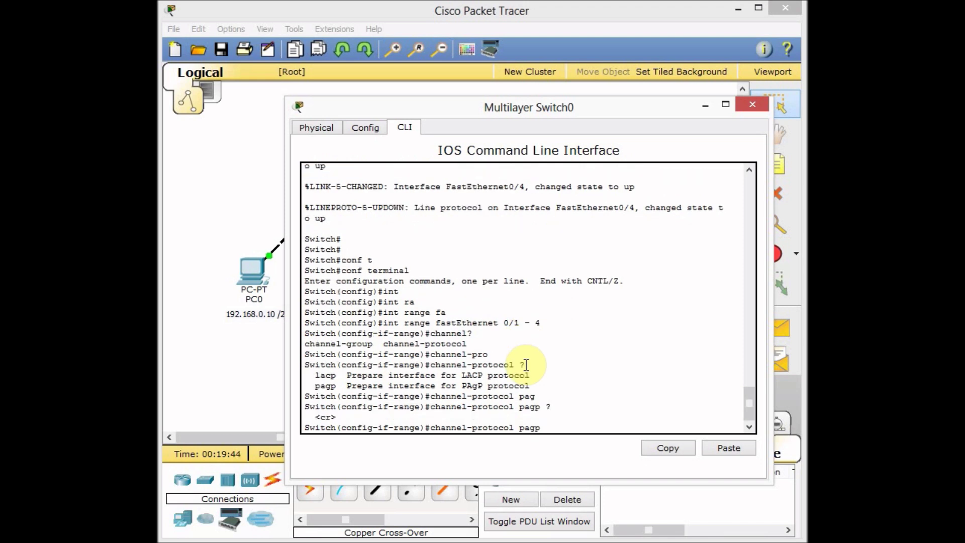
key("Return")
key("Return")
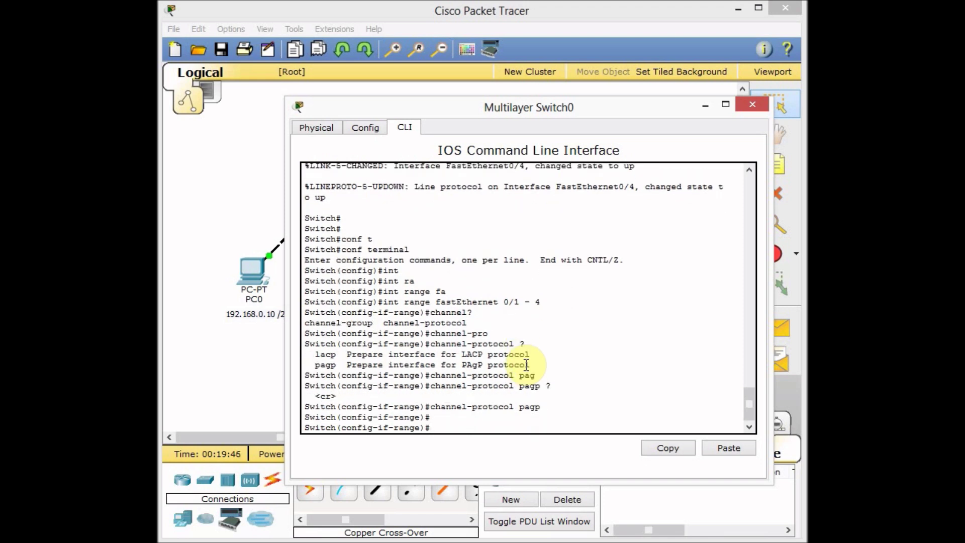
- Assign the interface range to channel-group 1 in desirable mode, listing the available group numbers and modes while composing the command
type("channel-g")
key("Tab")
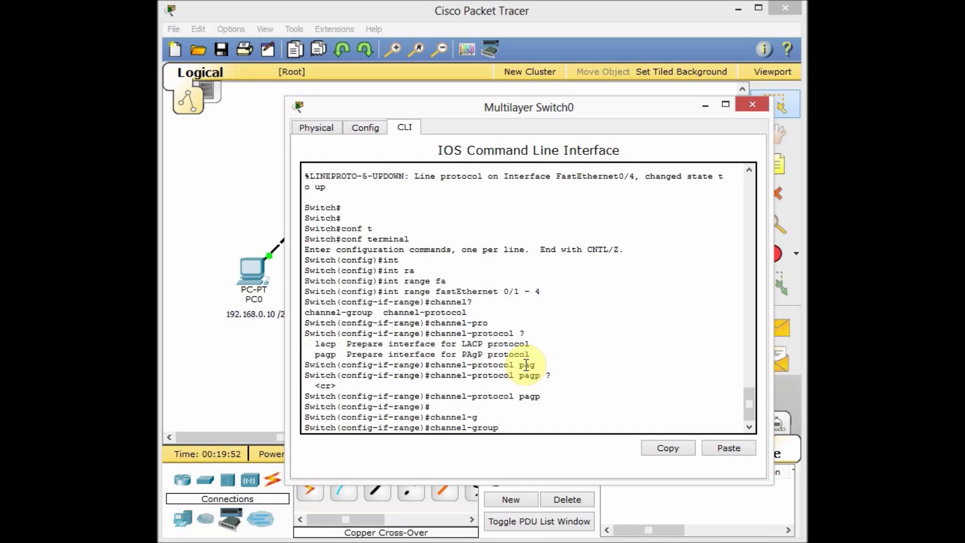
type("?")
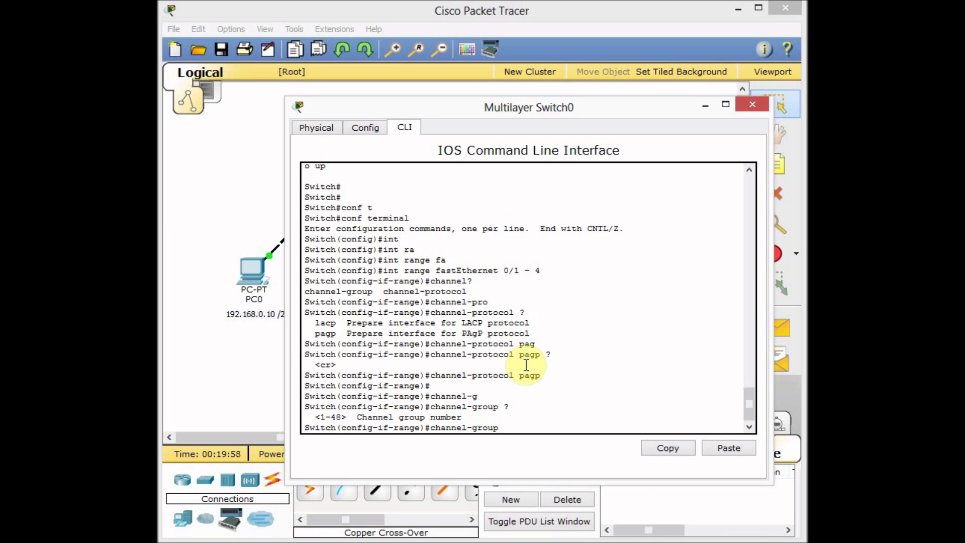
type("1")
type(" ?")
type("mo")
key("Tab")
type("?")
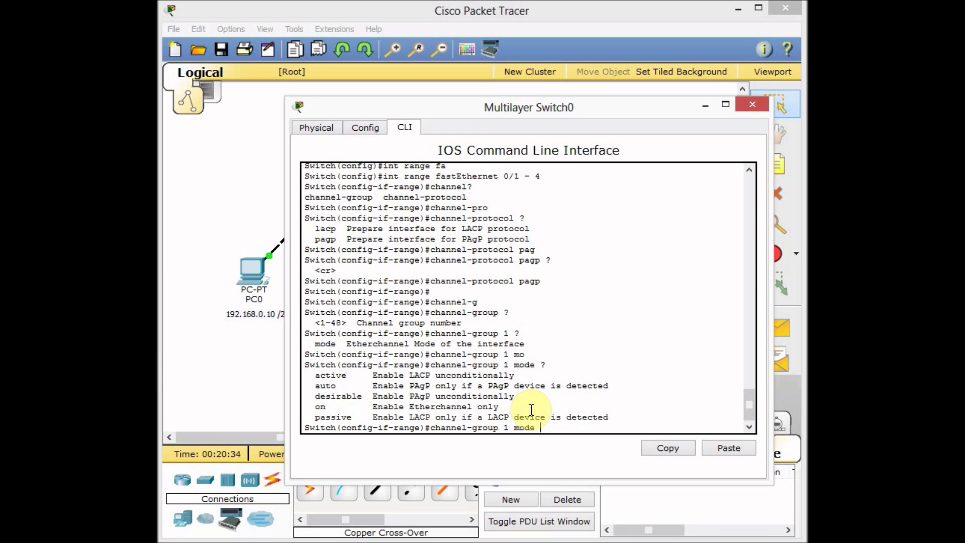
type("de")
key("Tab")
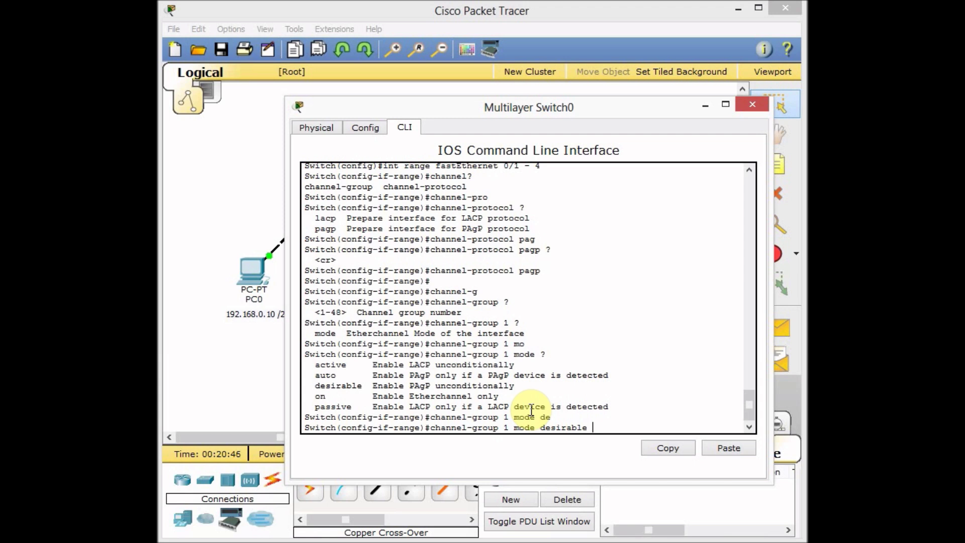
key("Return")
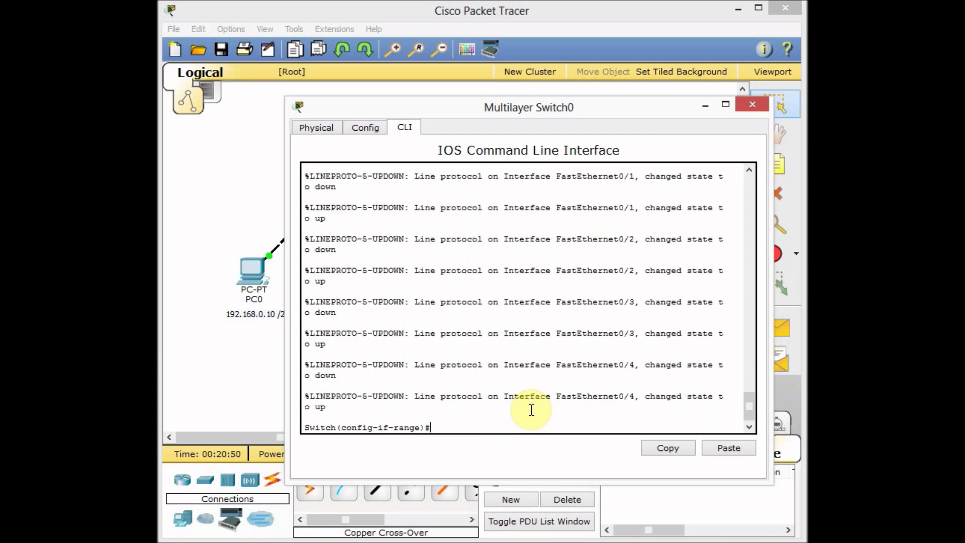
- Move the command-line window aside to check the inter-switch links, and leave configuration mode on Multilayer Switch0
left_click_drag(515, 107, 668, 109)
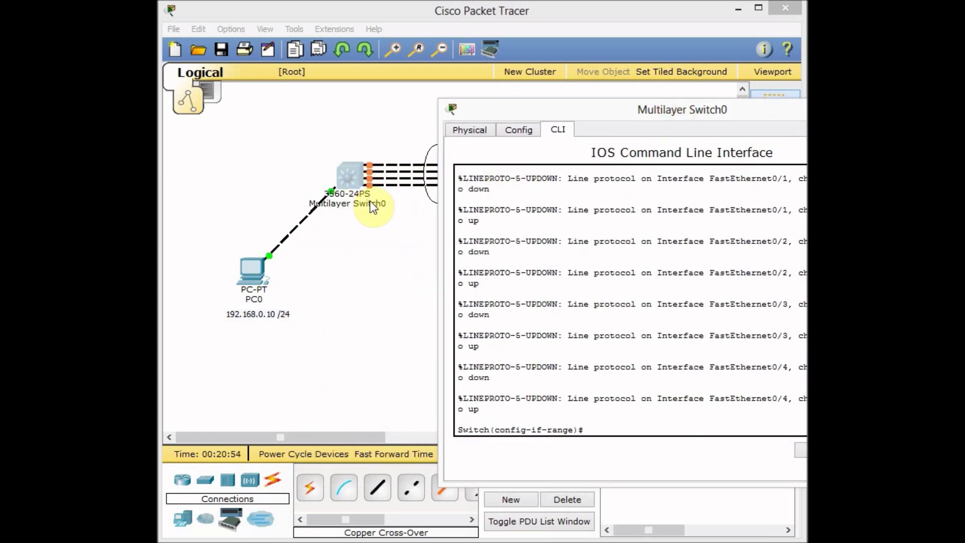
left_click_drag(642, 110, 550, 102)
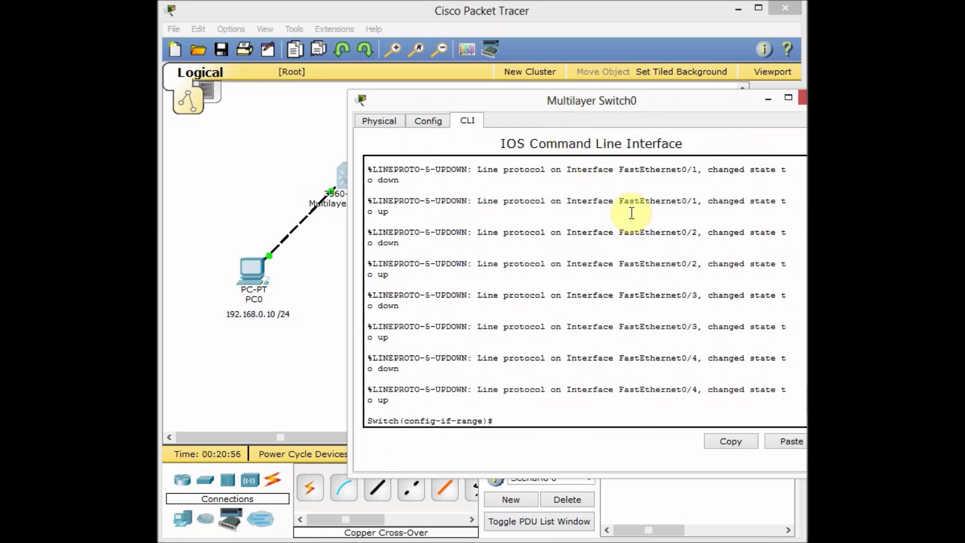
key("ctrl+z")
key("Return")
key("Return")
key("Return")
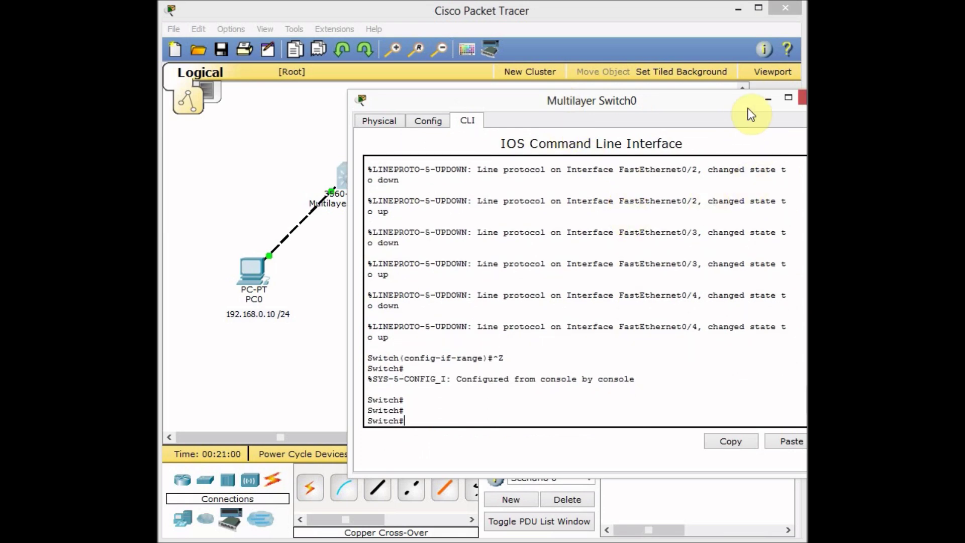
left_click(768, 99)
- Open the command line of Multilayer Switch1 and show the brief IP status of all its interfaces
left_click(536, 176)
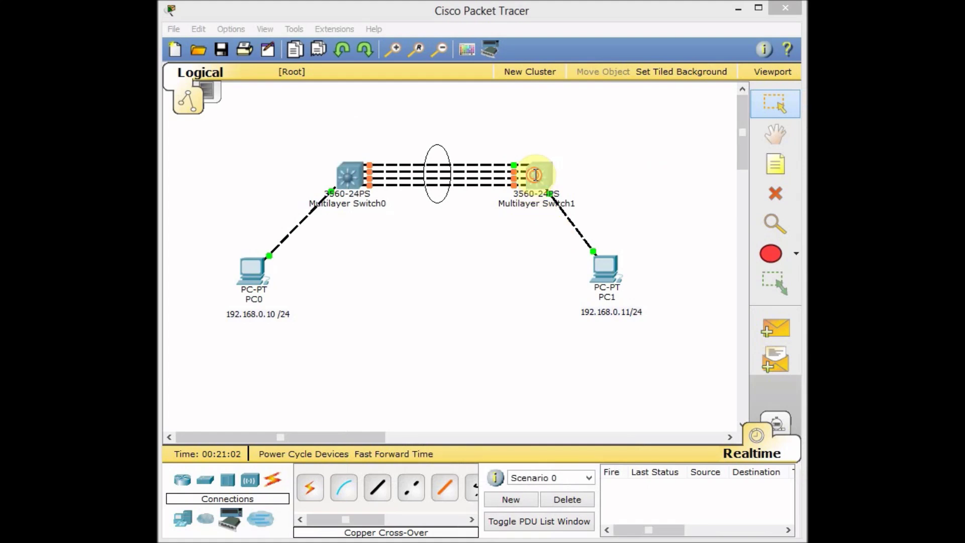
key("Return")
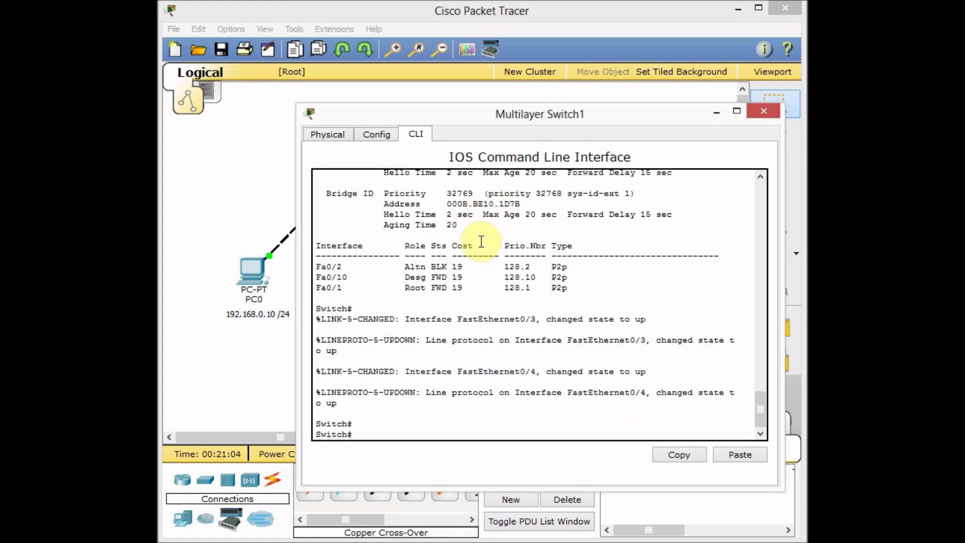
type("sh ip int brie")
key("Return")
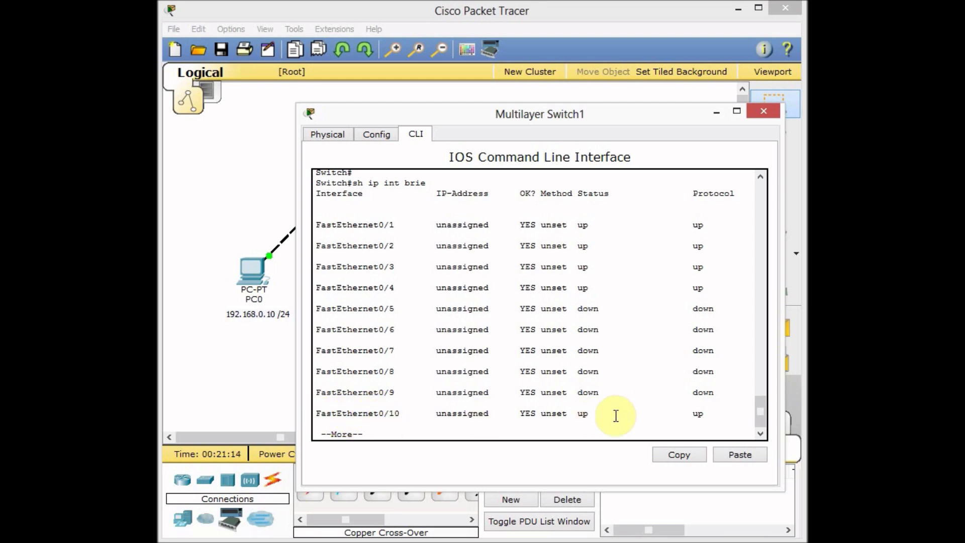
key("space")
key("space")
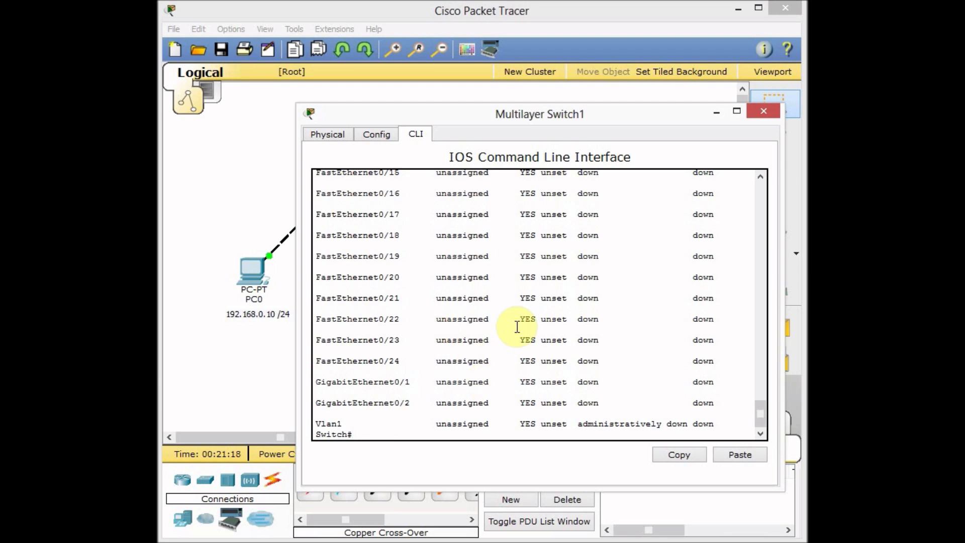
- Enter global configuration on Multilayer Switch1 and open interface configuration for the range fa 0/1 - 4
key("Return")
key("Return")
type("conf t")
key("Return")
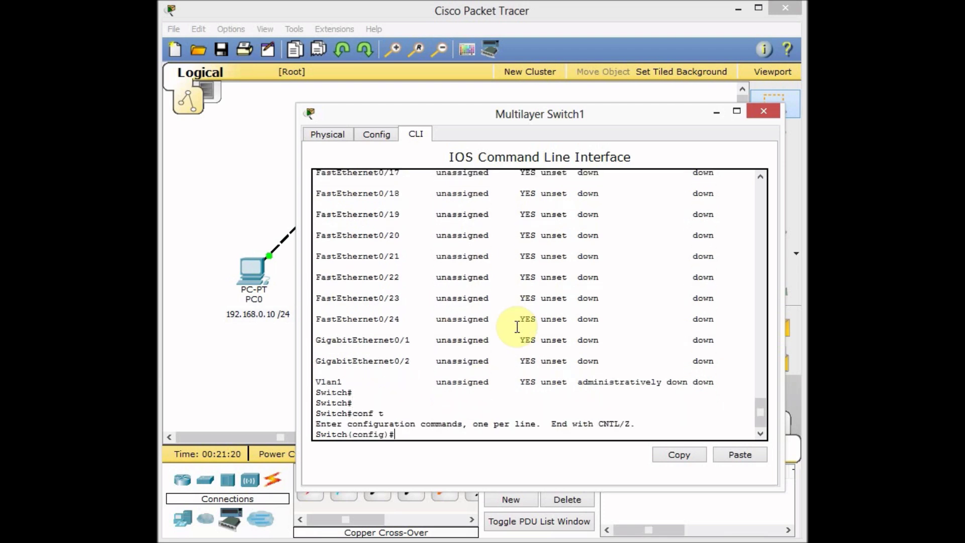
type("int ra")
key("Tab")
type("fa 0/1 - 4")
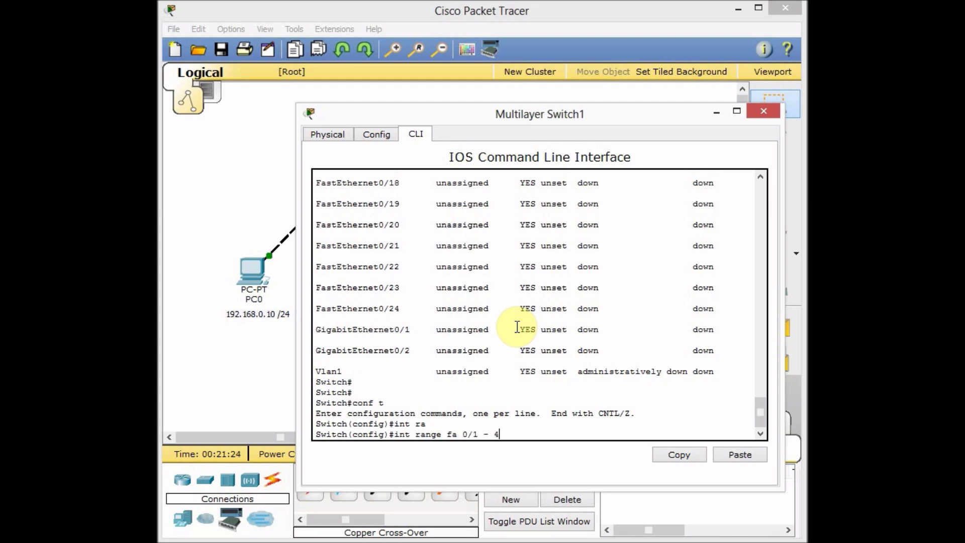
key("Return")
- Set the channel protocol of Multilayer Switch1's interface range to pagp
type("ch")
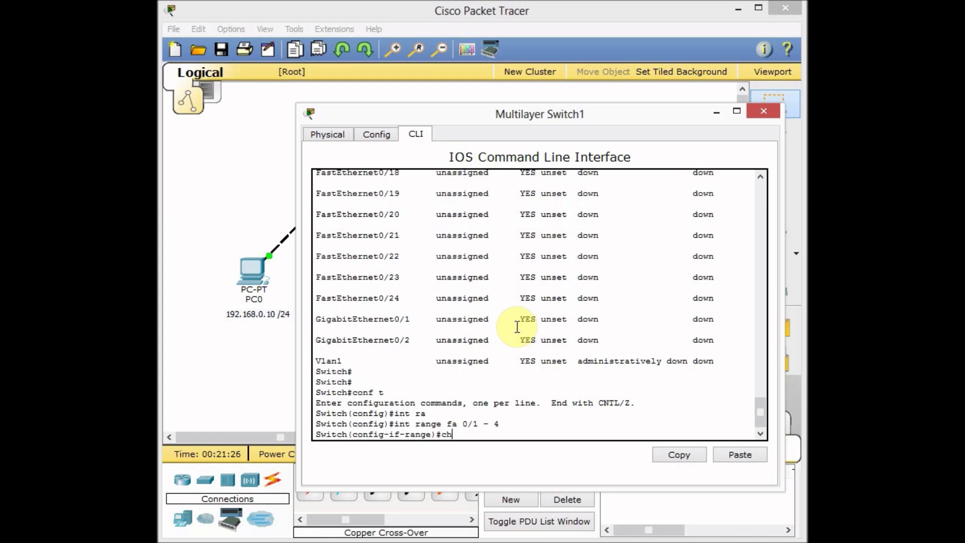
type("annel-pro")
key("Tab")
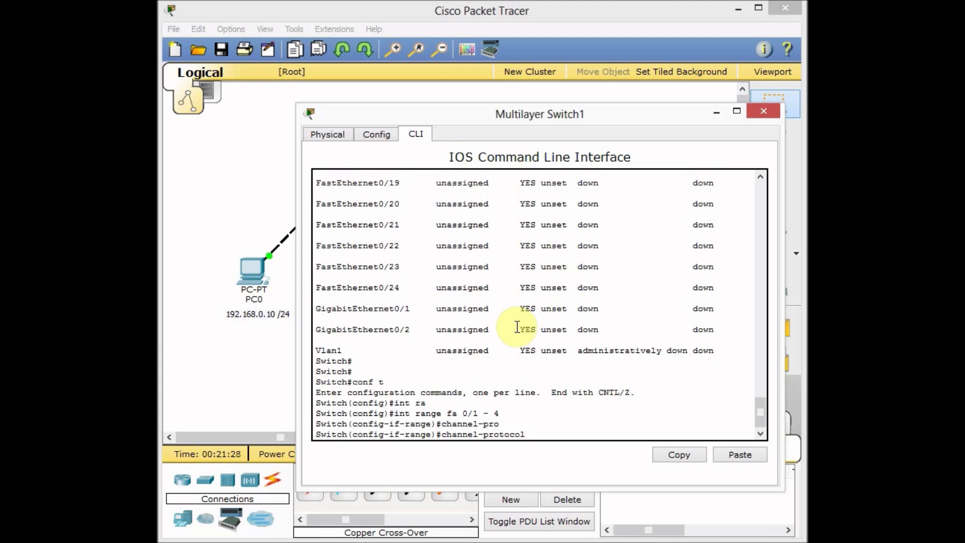
type("pag")
key("Return")
- Assign Multilayer Switch1's interface range to channel-group 1 with mode desirable
type("chann")
key("Tab")
type("el-g")
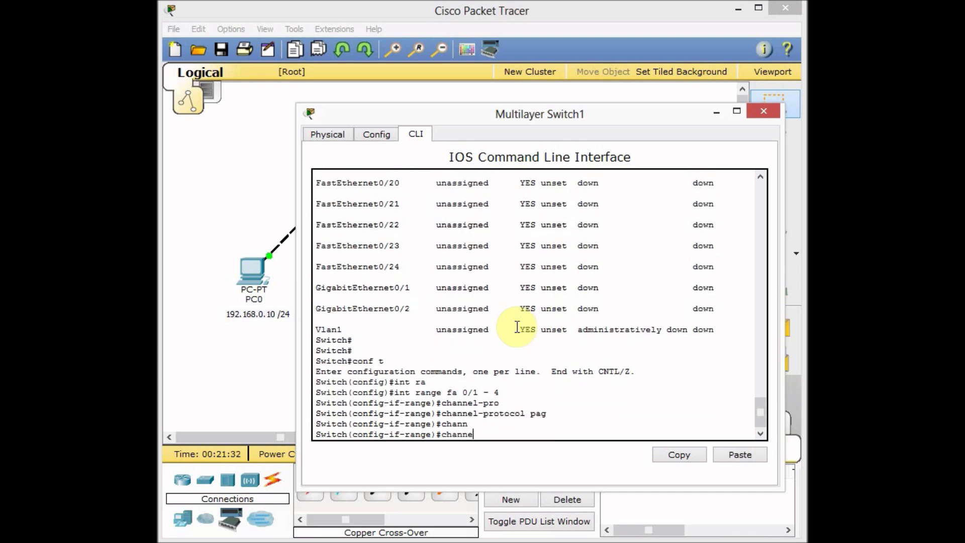
key("Tab")
type("1 mod")
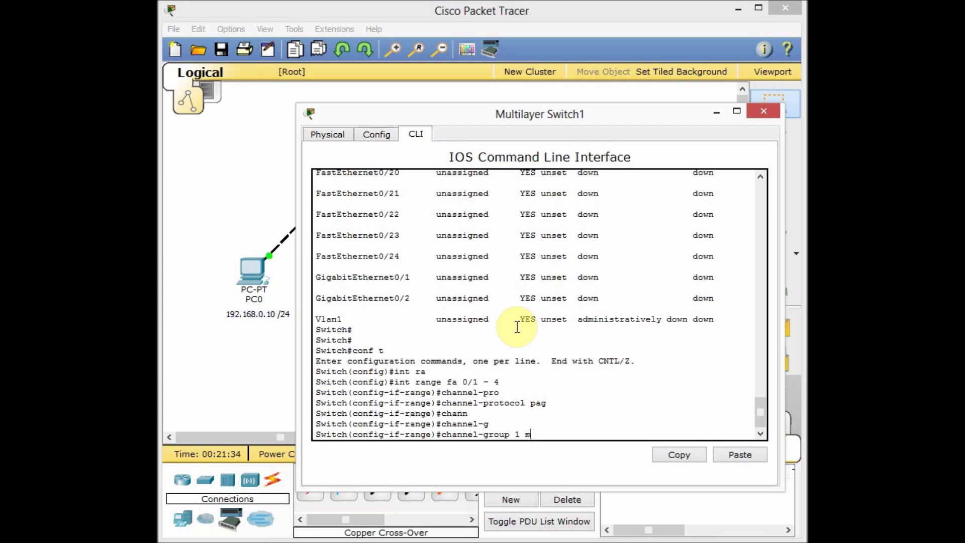
key("Tab")
type("dw3e")
key("BackSpace")
key("BackSpace")
type("es")
key("Tab")
key("Return")
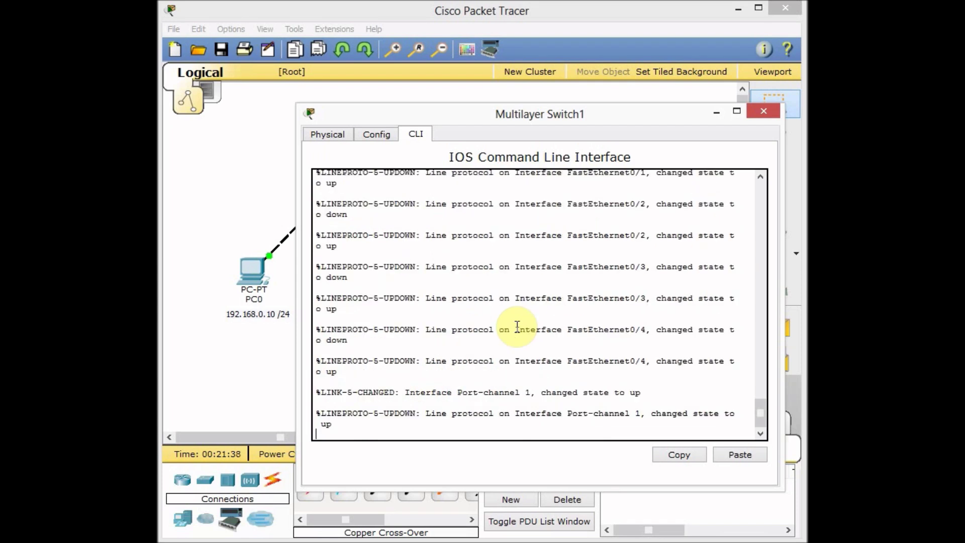
- Leave configuration mode, show the brief IP interface status of Multilayer Switch1 through the Port-channel 1 entry, and return to the topology
scroll(517, 327, "up", 6)
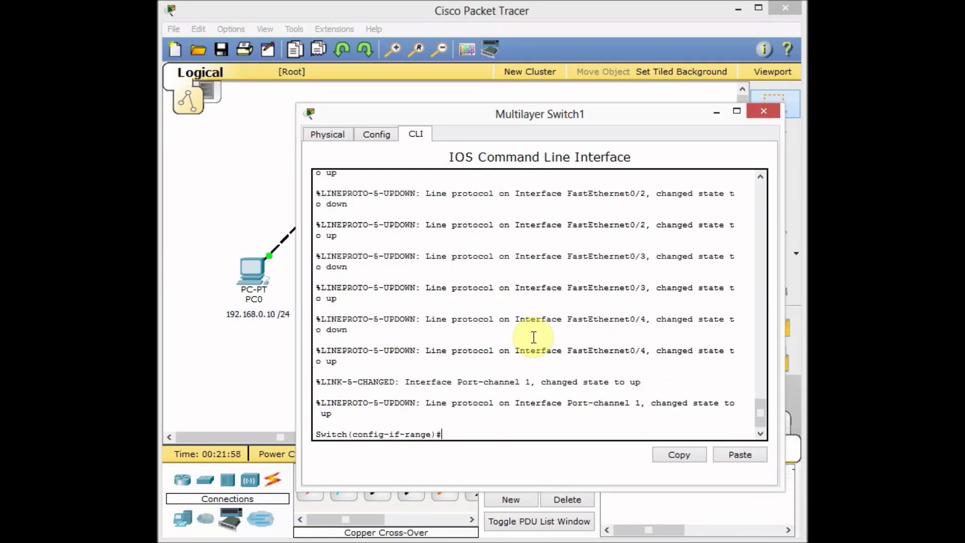
key("ctrl+z")
key("Return")
type("sh ip int bri")
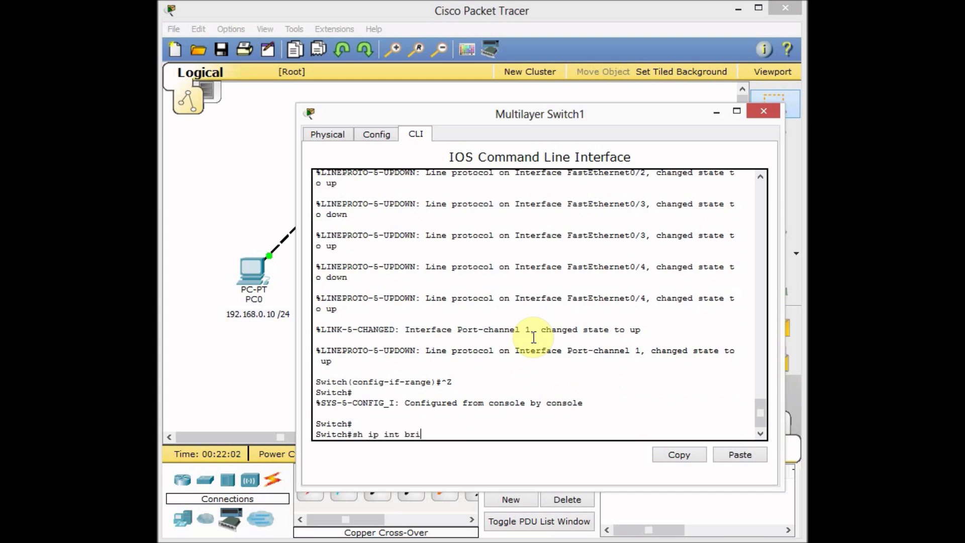
key("Return")
key("space")
key("space")
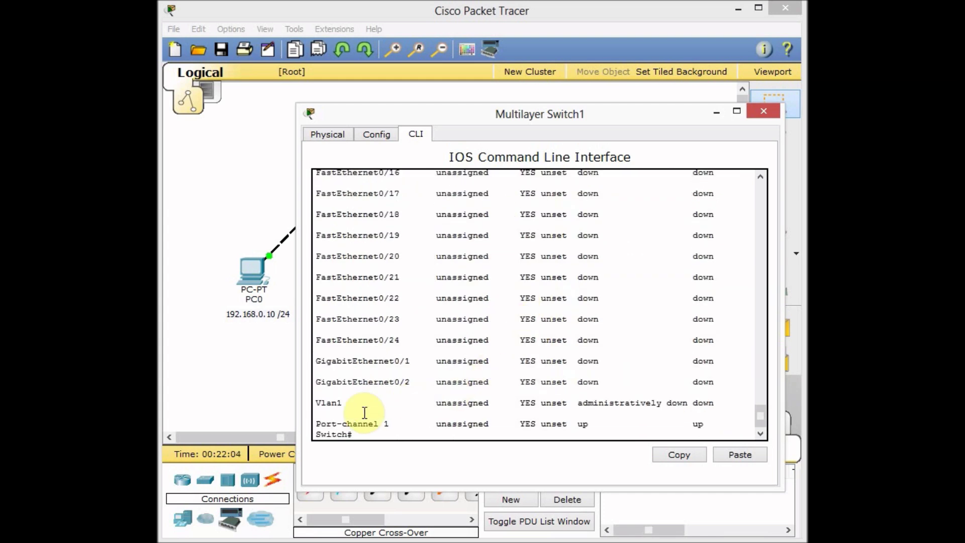
left_click_drag(320, 424, 445, 426)
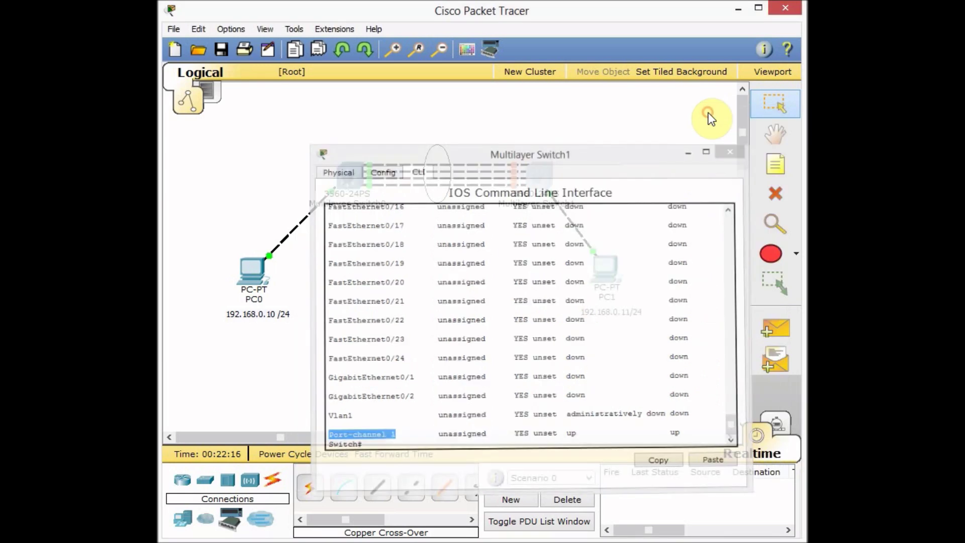
left_click(708, 113)
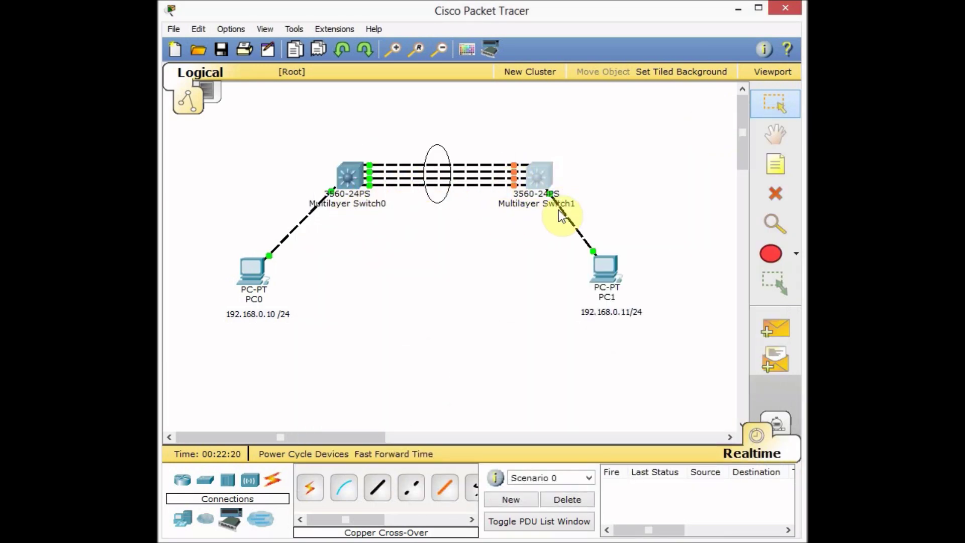
left_click(440, 202)
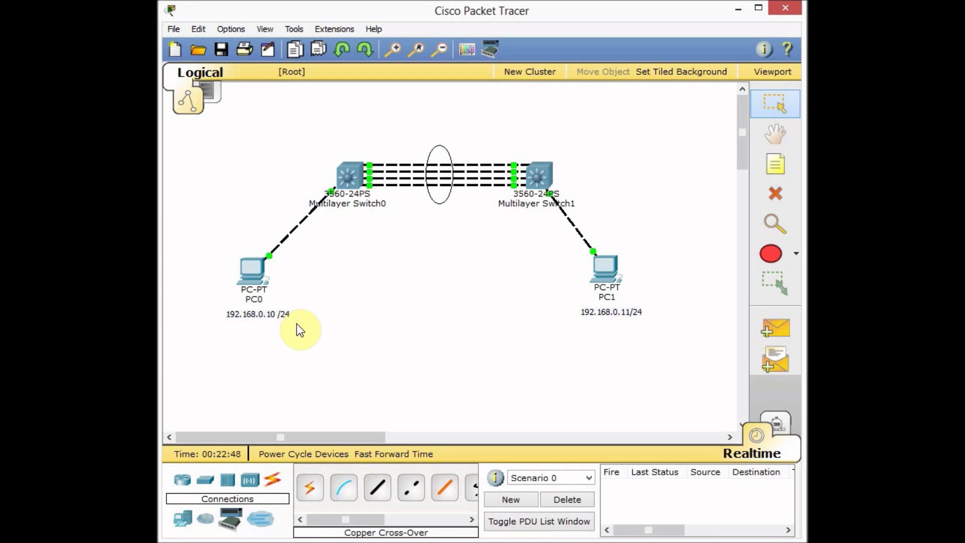
- Show PC0's IP configuration in its command prompt and ping PC1 at 192.168.0.11
left_click(249, 276)
left_click(630, 179)
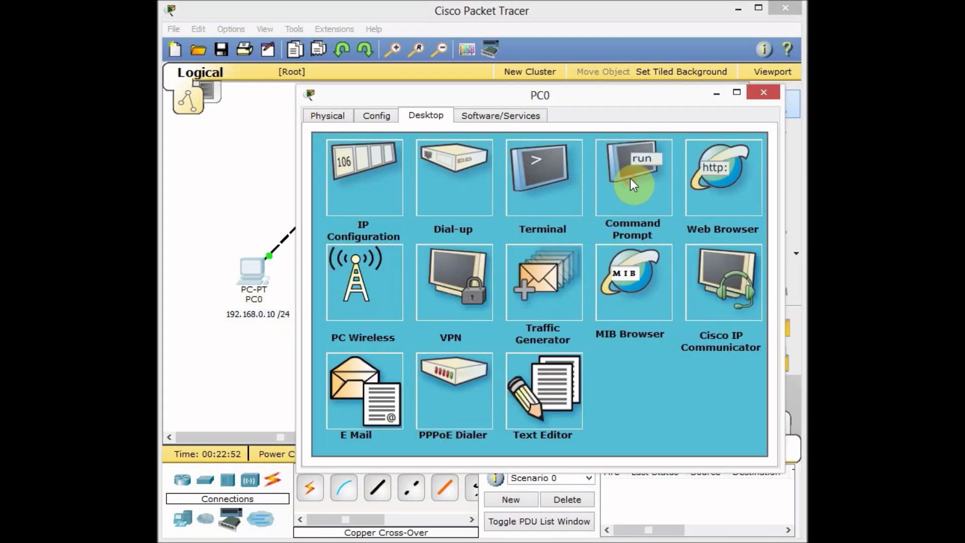
type("ipconfig")
key("Return")
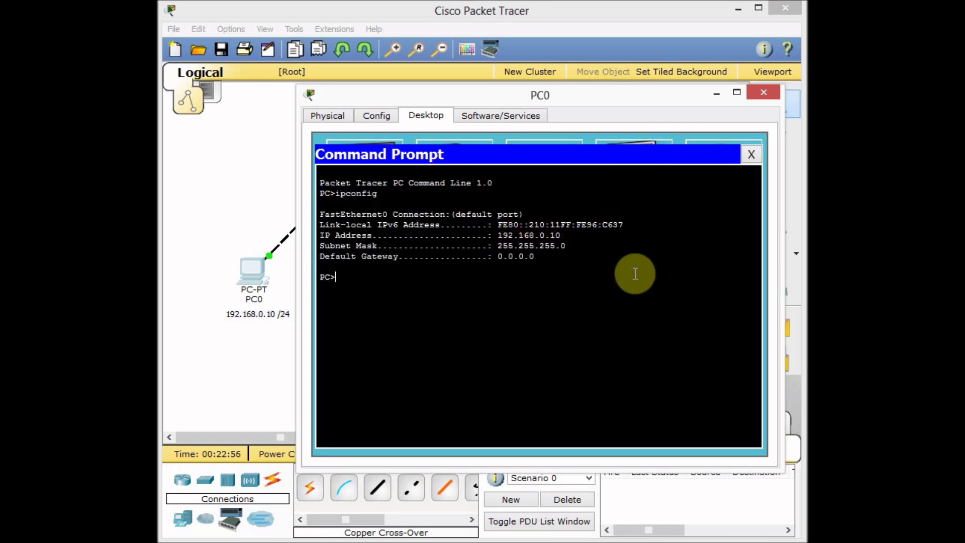
type("ping 192.168.0.11")
key("Return")
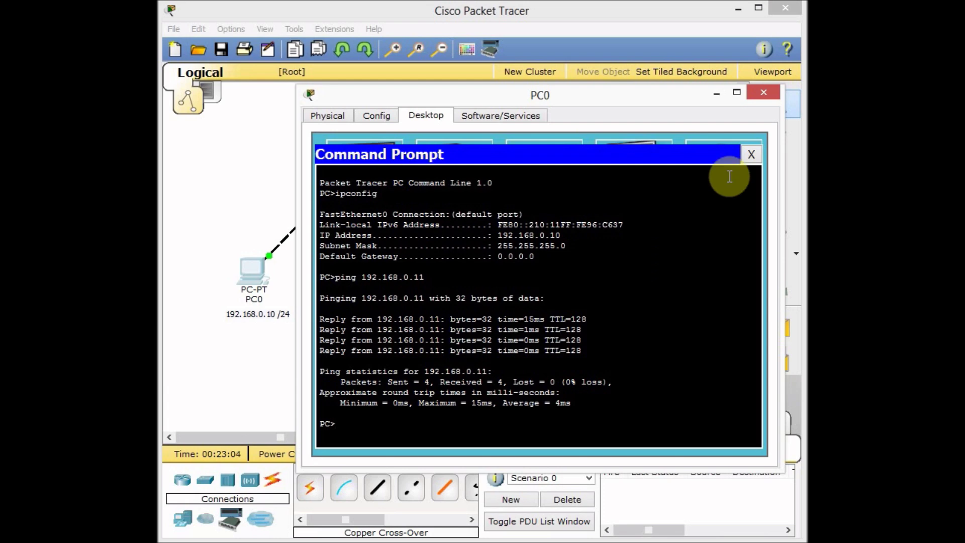
left_click(746, 156)
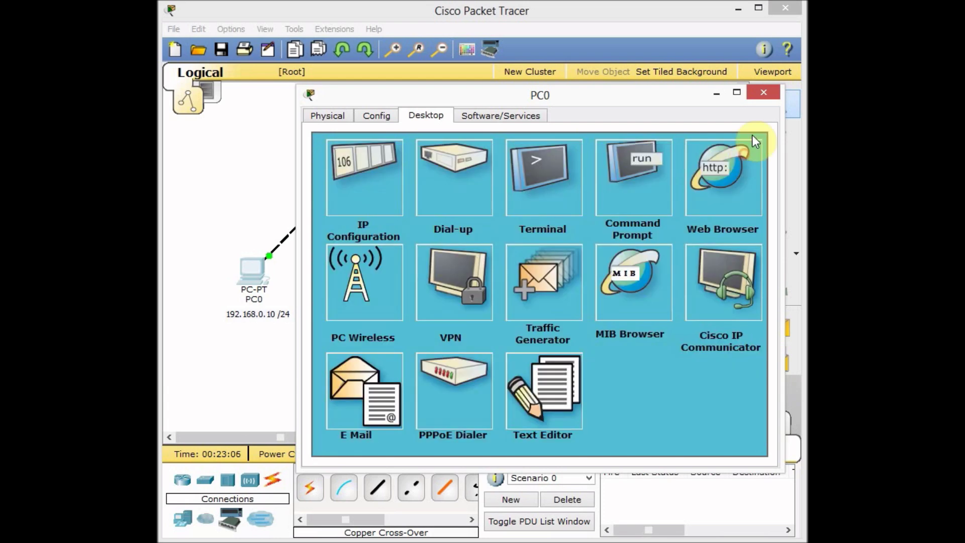
left_click(717, 92)
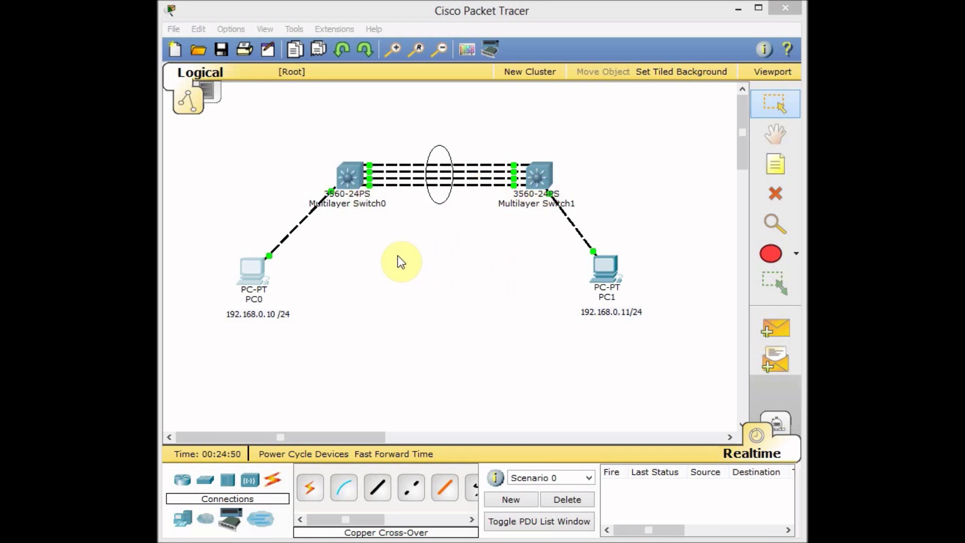
- Reopen the command line of Multilayer Switch0 and enable IP routing in global configuration mode
left_click(351, 176)
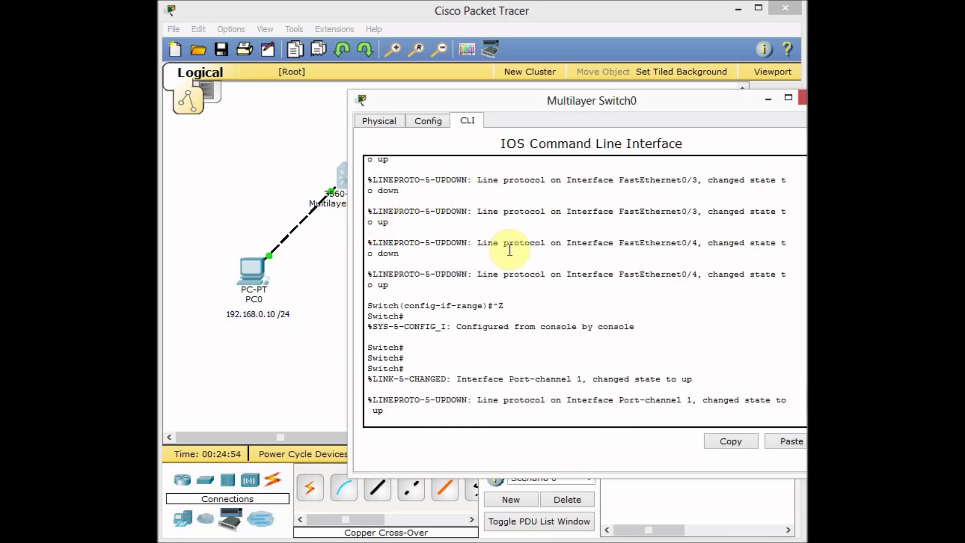
left_click(530, 307)
key("Return")
key("Return")
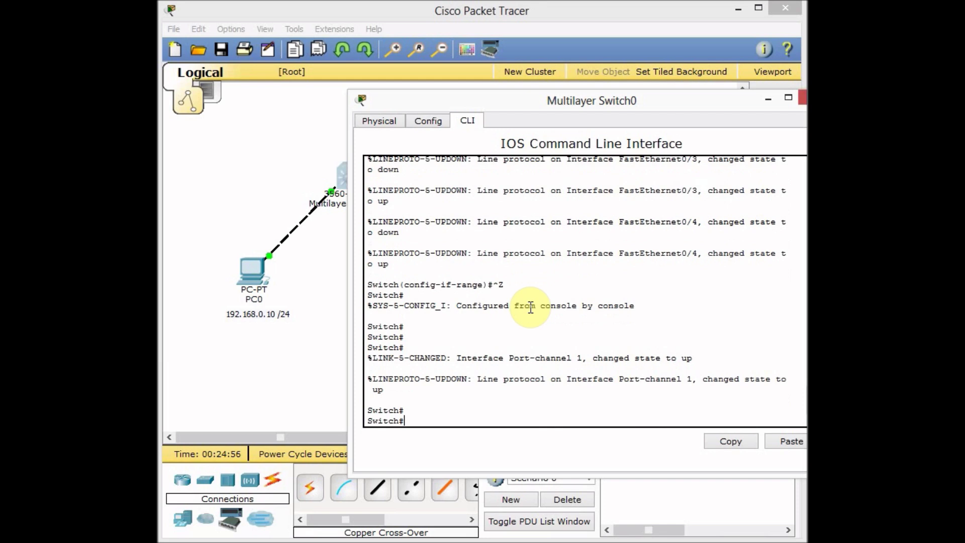
type("conf t")
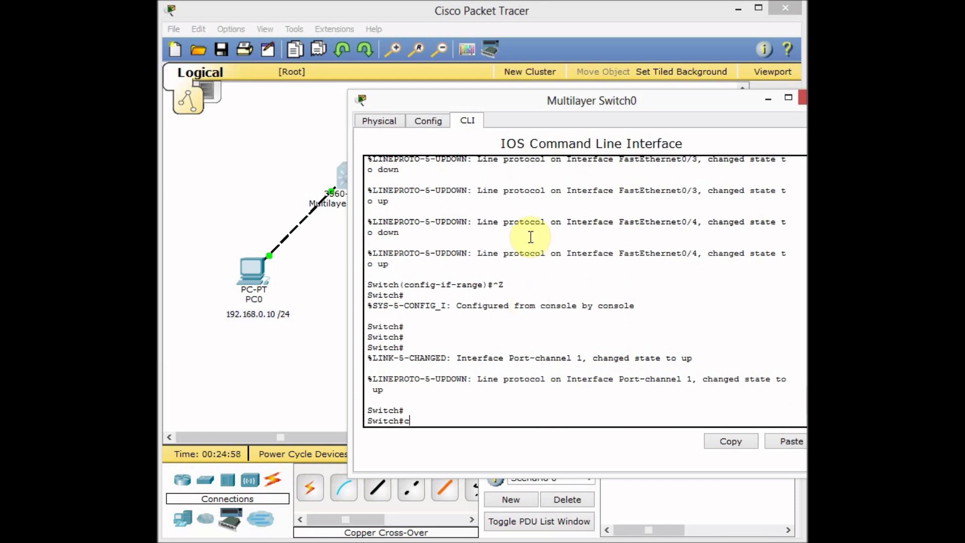
key("Return")
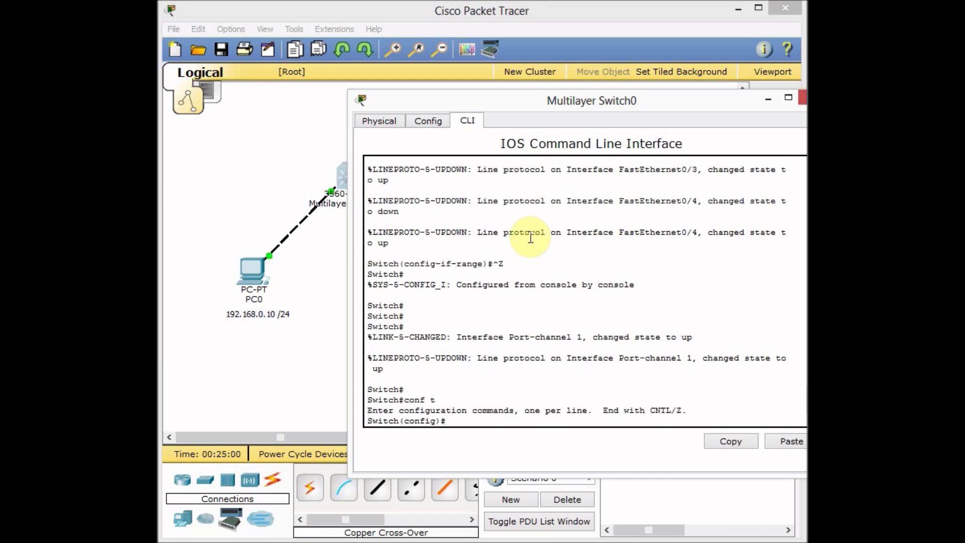
type("ip routing")
key("Return")
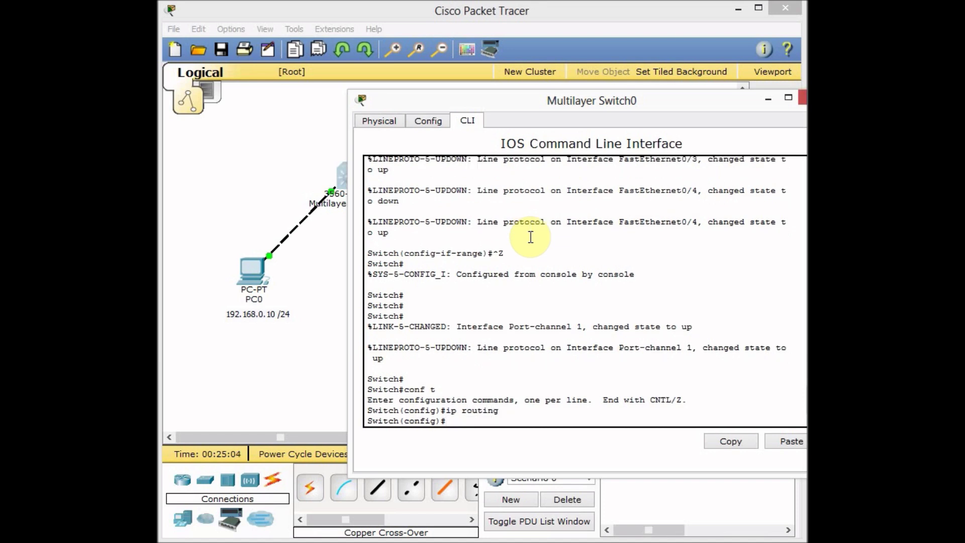
- Show the brief IP interface status of Multilayer Switch0 through the Port-channel 1 entry
type("do sh ip int brie")
key("Return")
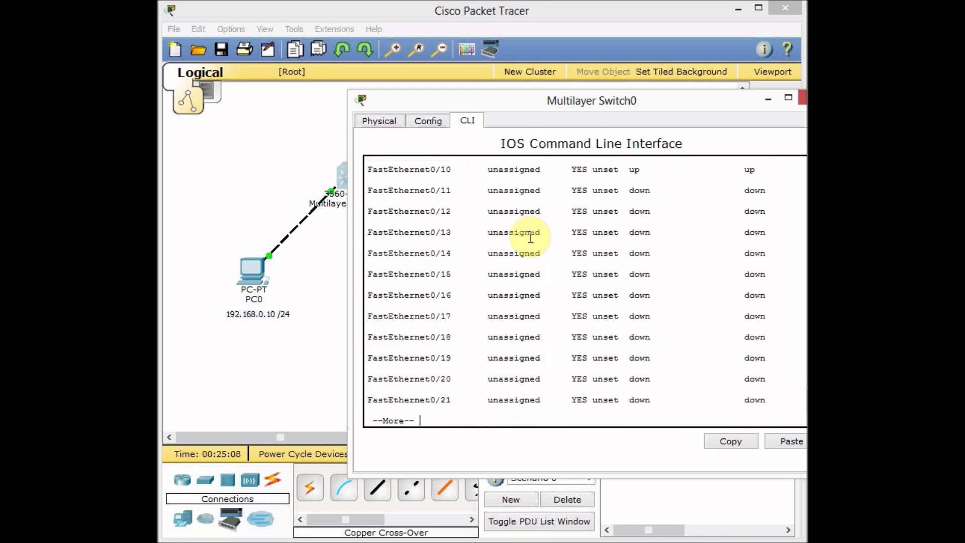
key("space")
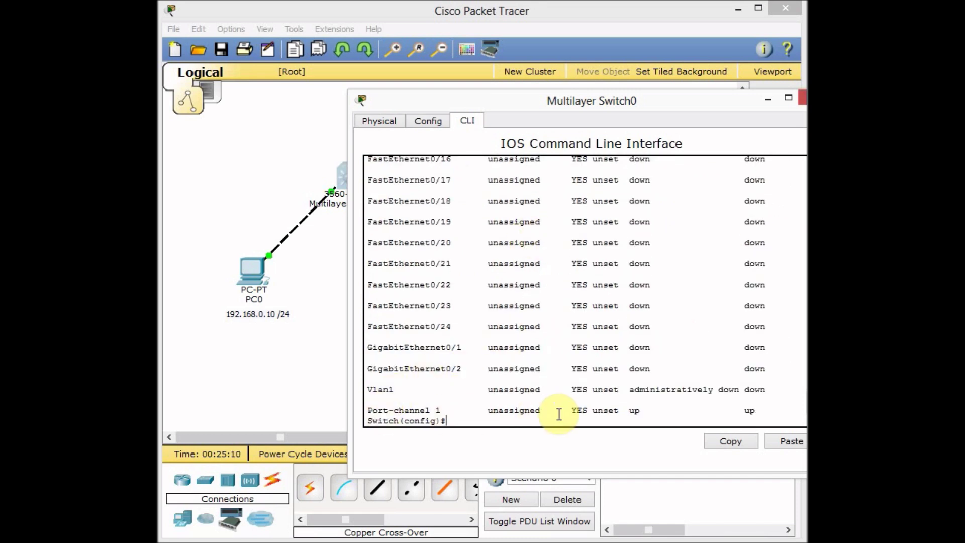
- Enter interface configuration for port-channel 1, list its available commands, and view the bundled links in the topology
type("int")
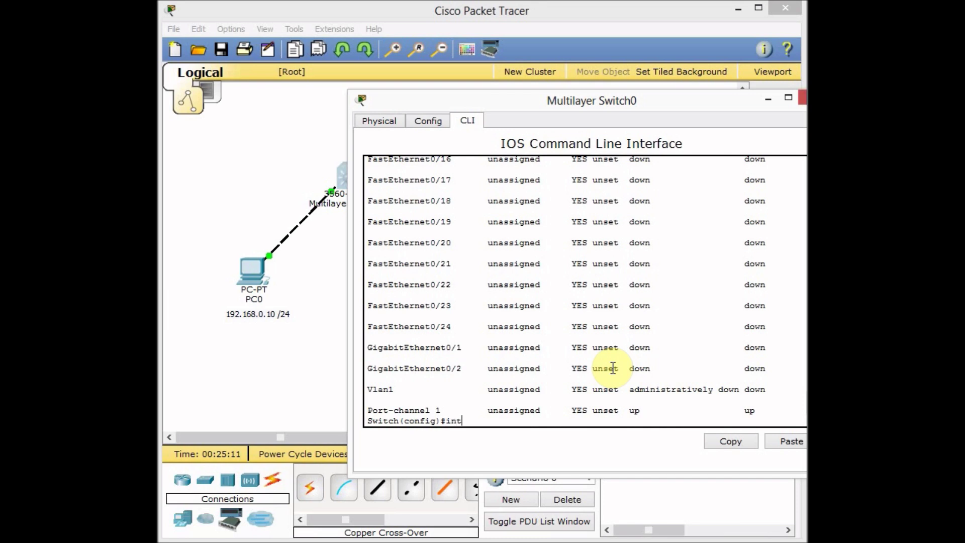
type(" por")
key("Tab")
type("1")
key("Return")
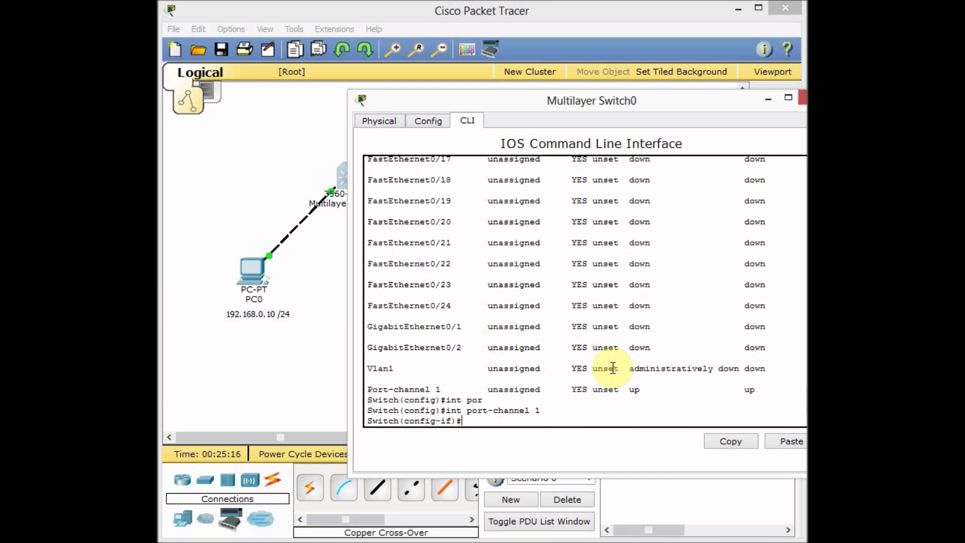
type("?")
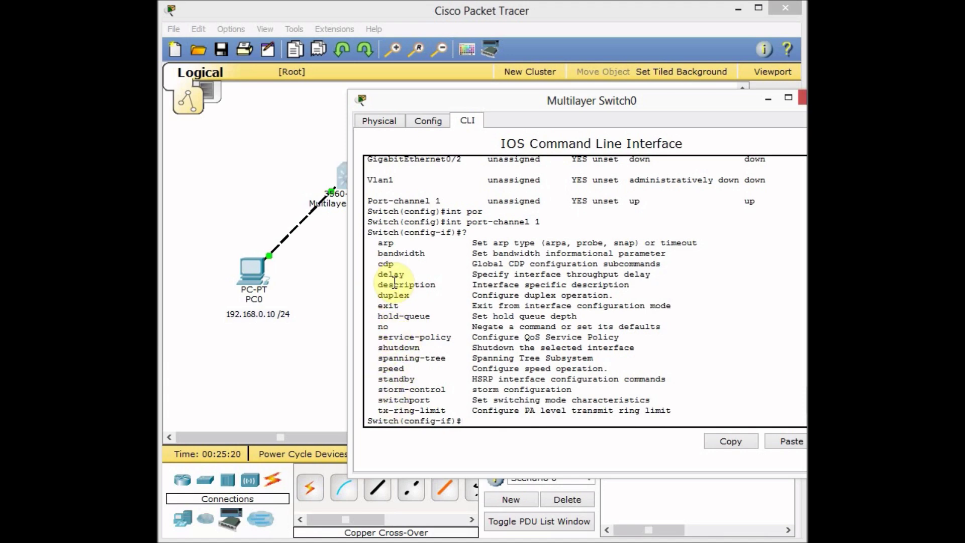
left_click_drag(536, 101, 795, 109)
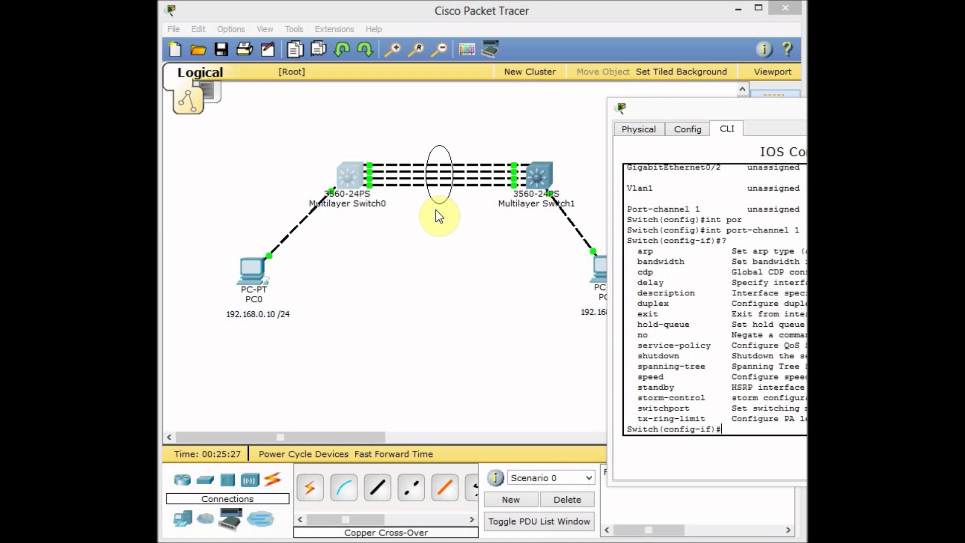
left_click_drag(791, 113, 556, 120)
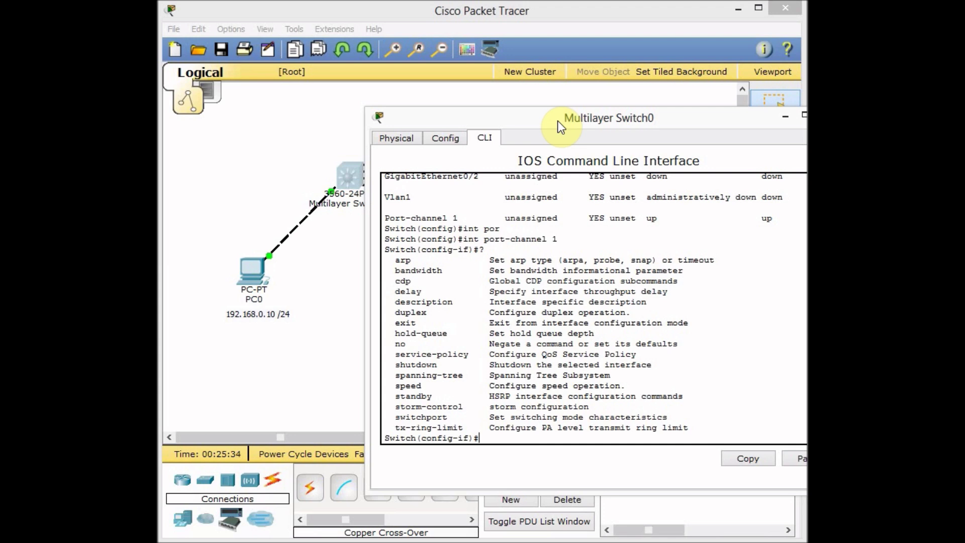
- Try to convert port-channel 1 to a Layer 3 port with no switchport, and exit its interface configuration
type("o sw")
key("Tab")
key("Return")
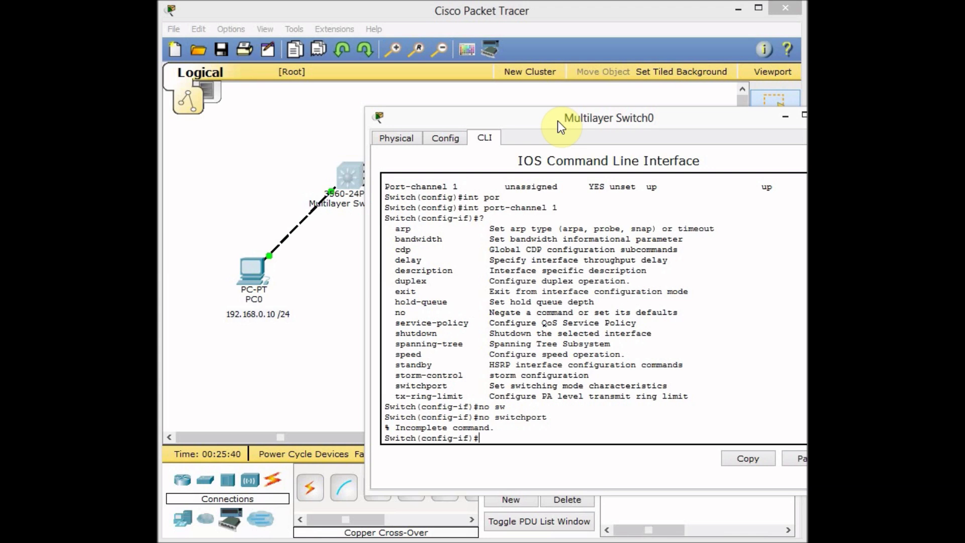
type("exit")
key("Return")
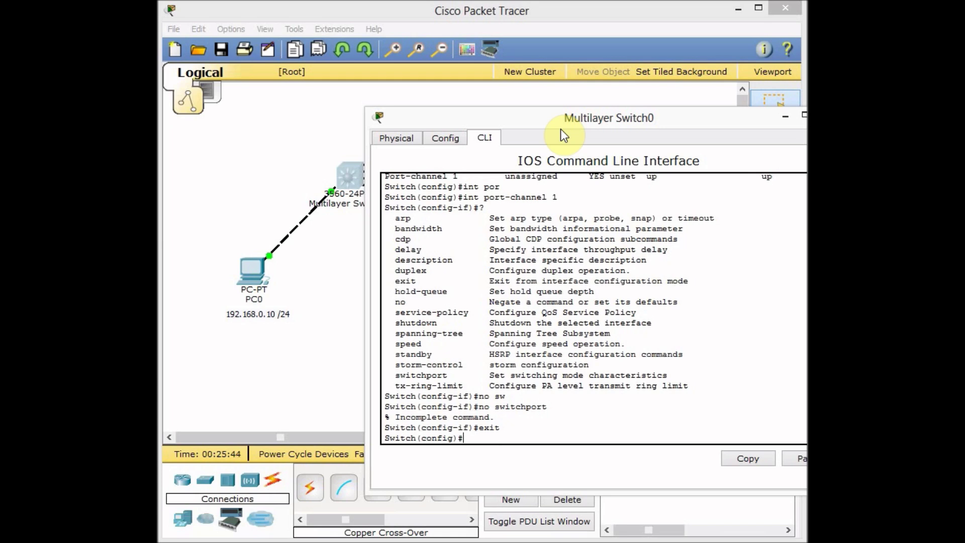
- Return to privileged mode on Multilayer Switch0, list the show etherchannel options, and display the channel-group listing
key("ctrl+z")
key("Return")
left_click_drag(569, 114, 479, 106)
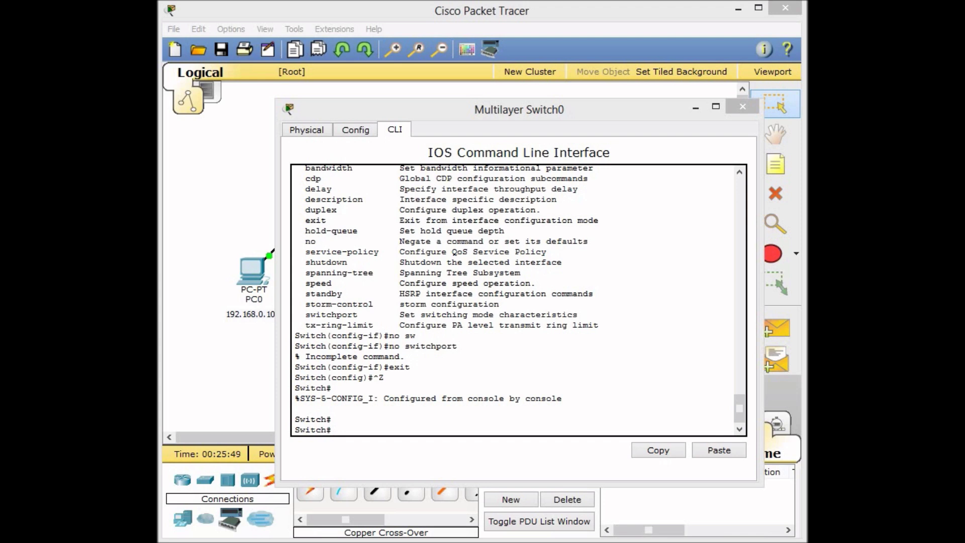
left_click(586, 339)
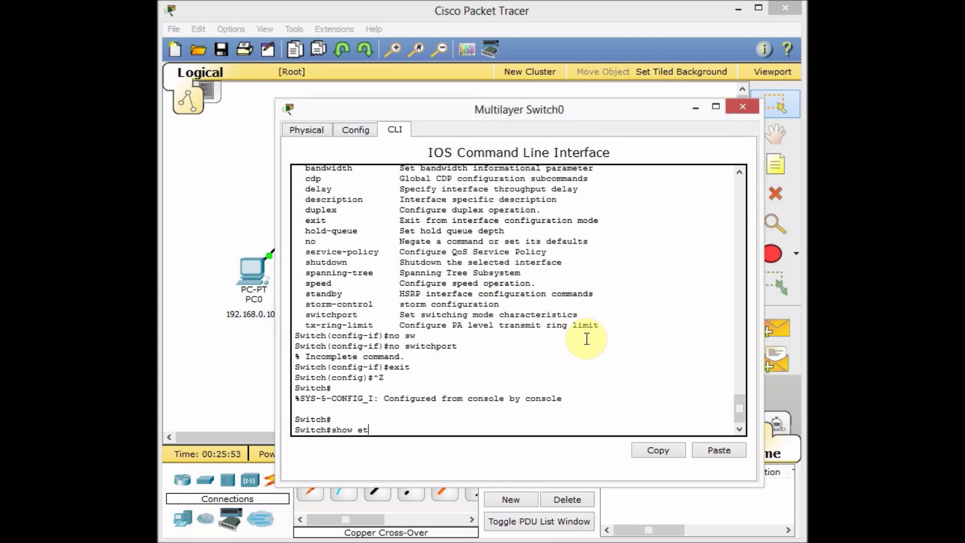
type("show eth")
key("Tab")
type("?")
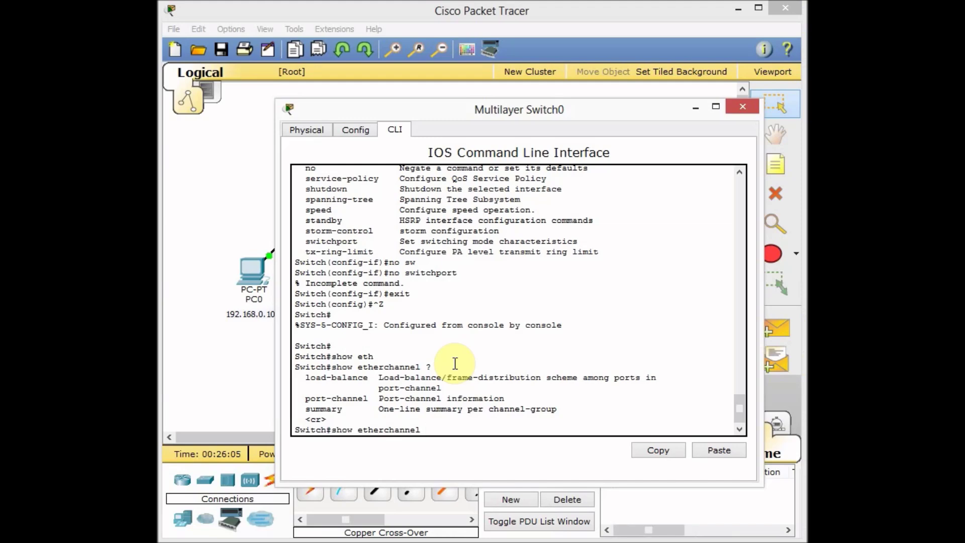
key("Return")
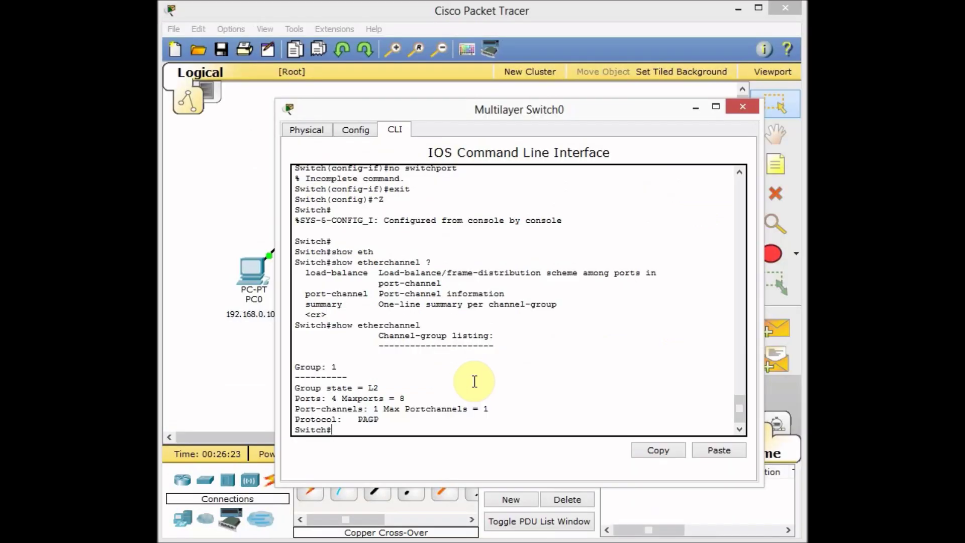
- Show the EtherChannel summary of Multilayer Switch0 and close its window
key("Up")
type("sum")
key("Tab")
key("Return")
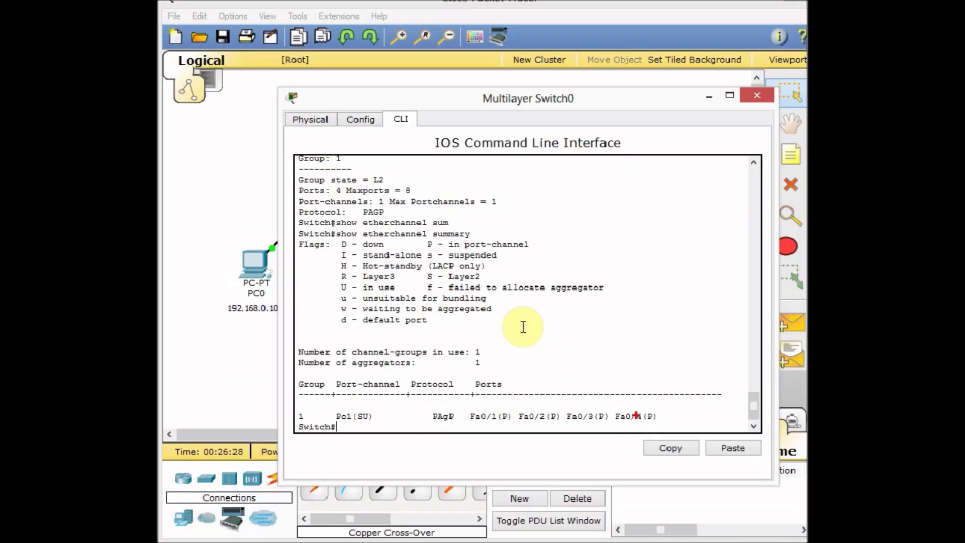
left_click(753, 95)
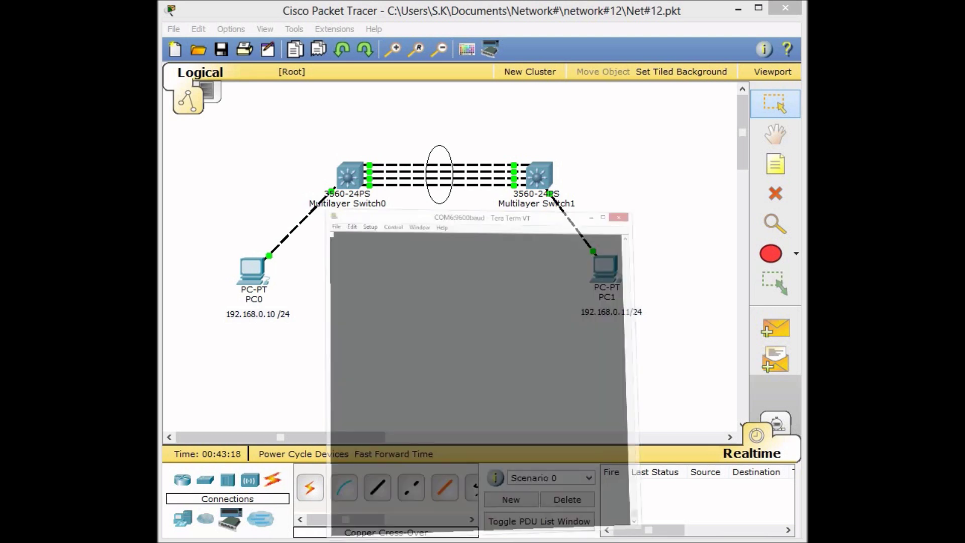
- In the Tera Term console of SW-01, enter global configuration mode and select interface range fa 0/1 - 4
key("Return")
key("Return")
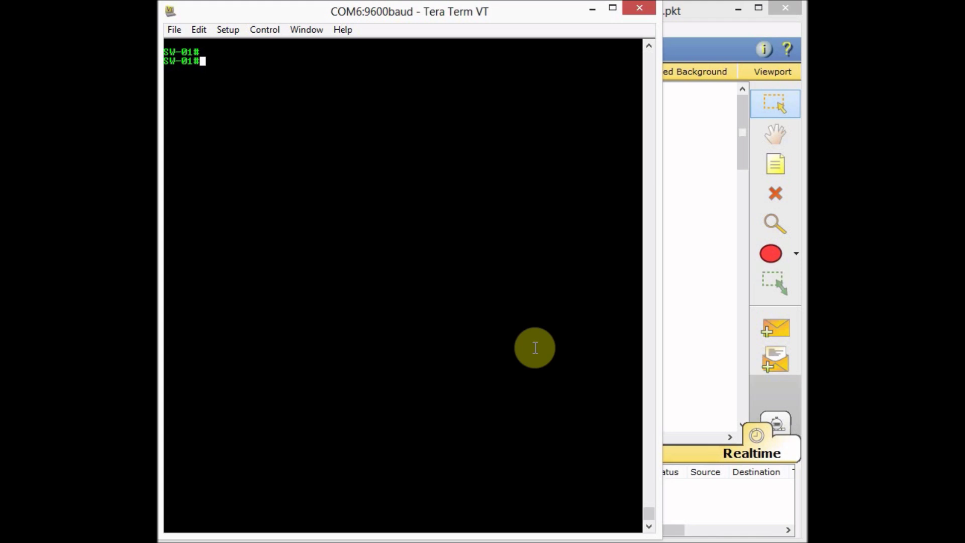
type("conf t")
key("Return")
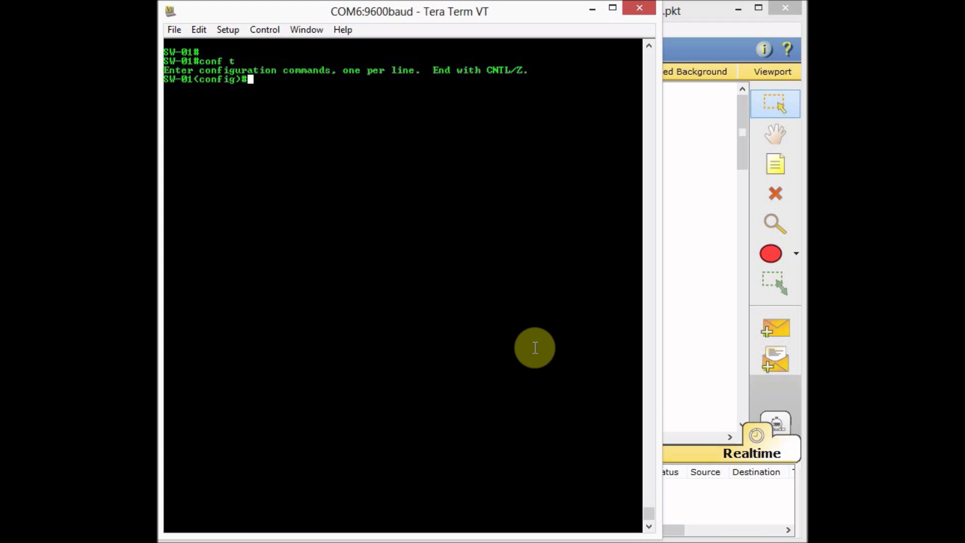
type("int r")
key("Tab")
type("fa 0/1 - 4")
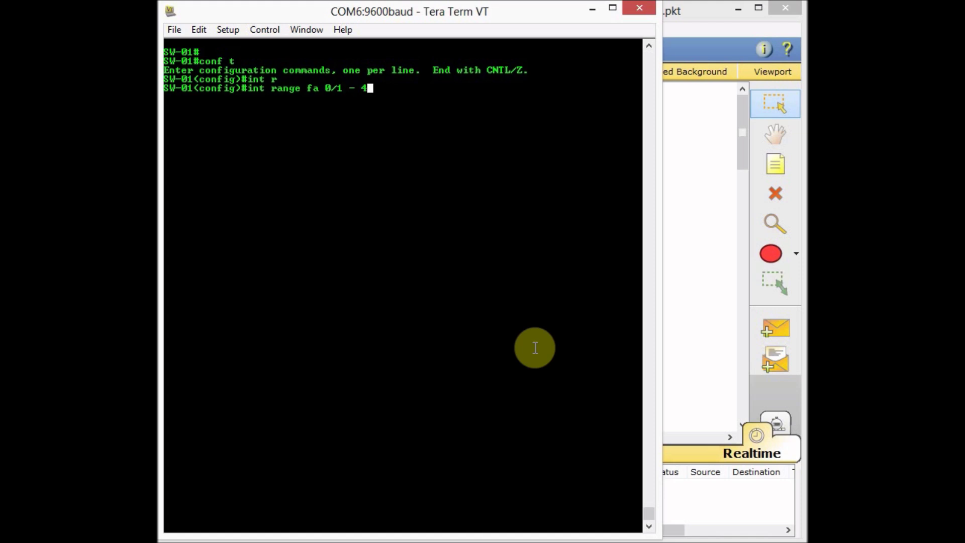
key("Return")
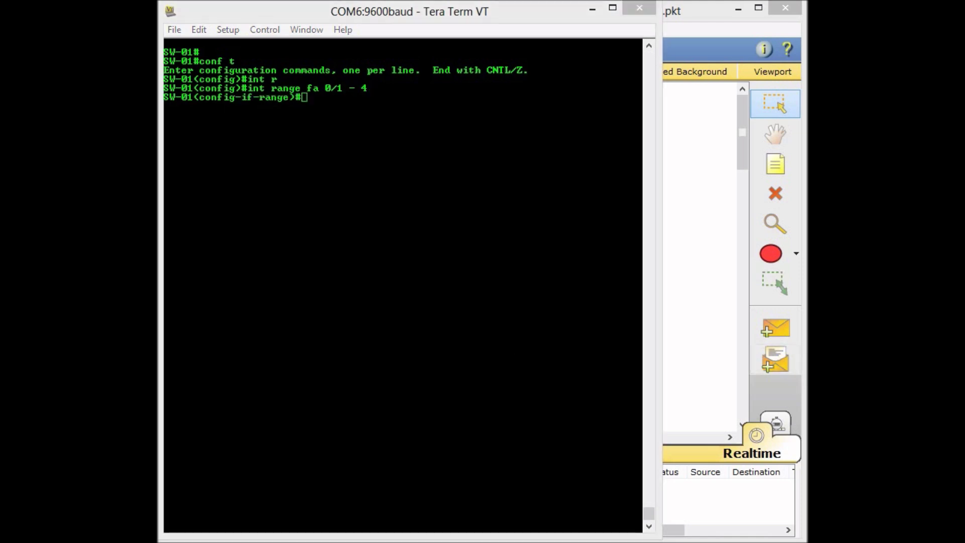
- Set the channel protocol of SW-01's selected interface range to PAgP
left_click(408, 233)
type("chann")
key("Tab")
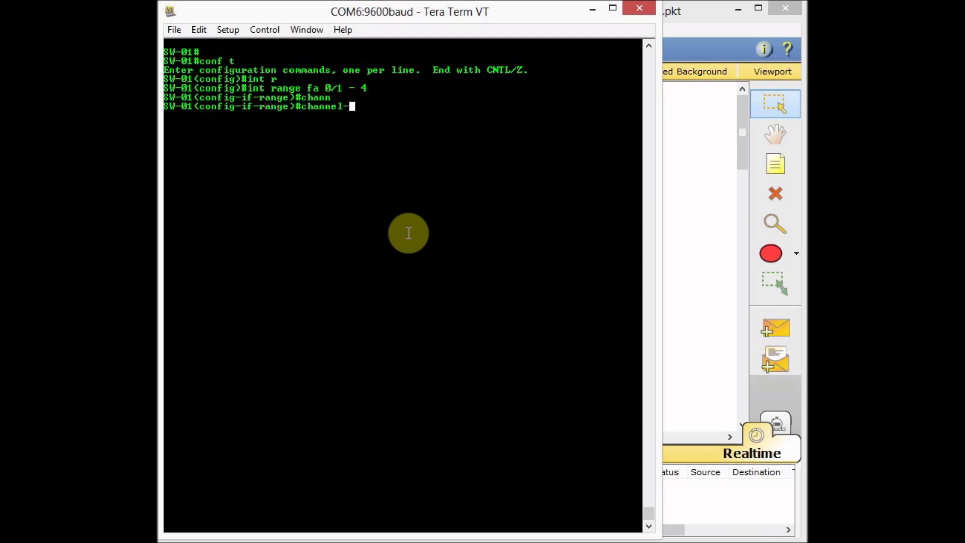
type("p")
key("Tab")
type("pag")
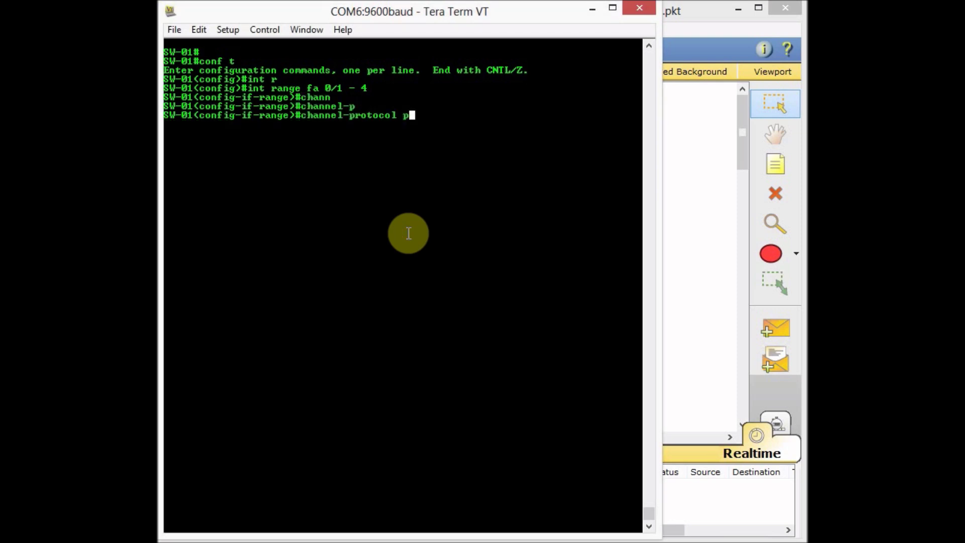
key("Tab")
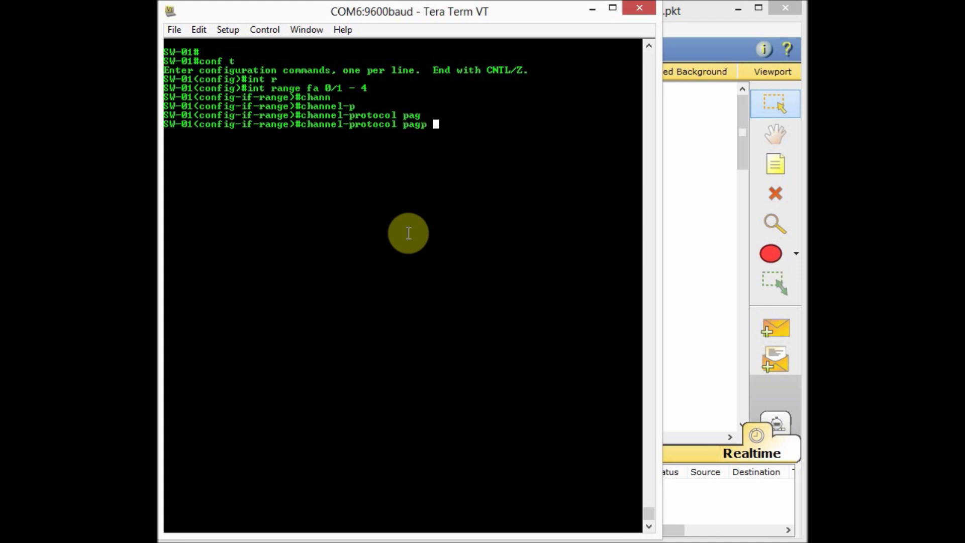
key("Return")
- Assign SW-01's interface range to channel-group 1 with mode desirable
type("channe")
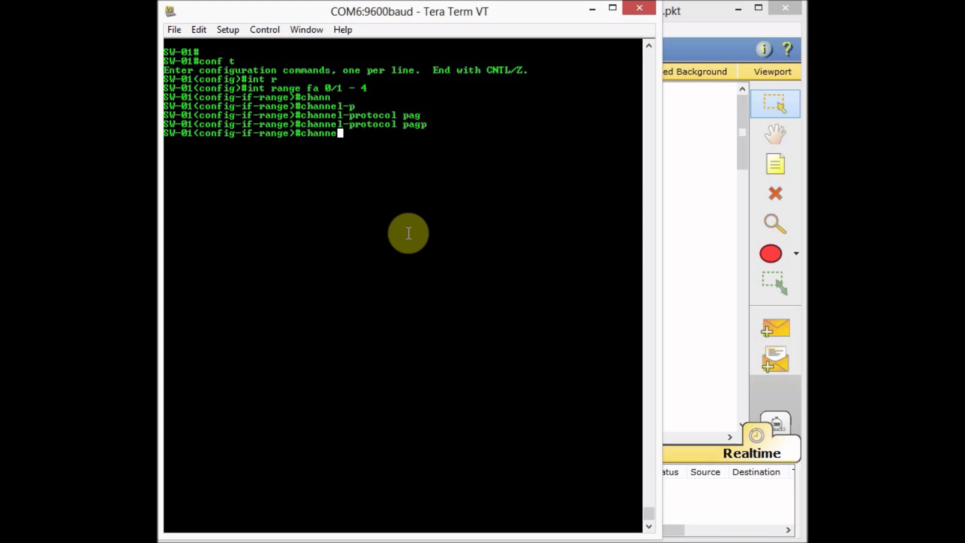
key("Tab")
type("g")
key("Tab")
type("1 mo")
key("Tab")
type("des")
key("Tab")
key("Return")
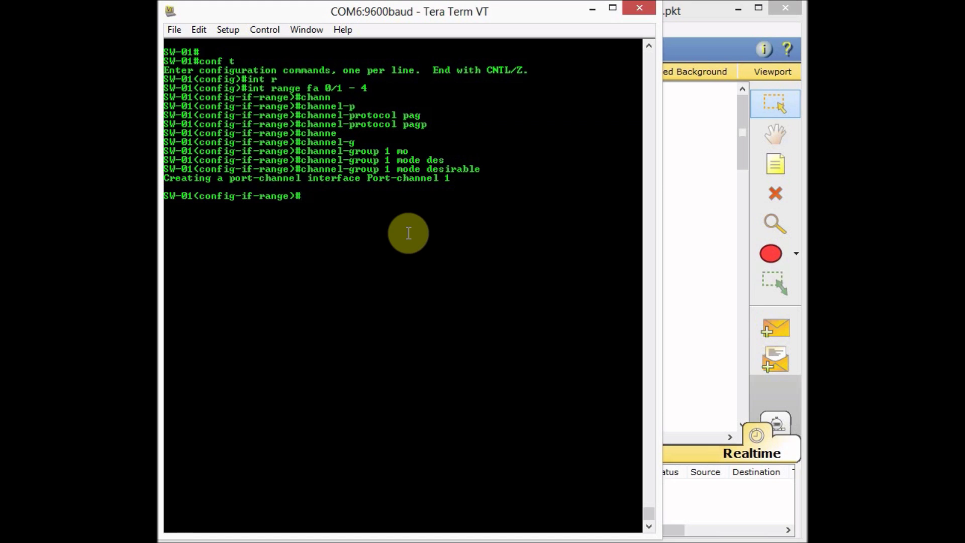
- Leave the range configuration, enter interface port-channel 1 on SW-01, and show the EtherChannel group listing
type("exit")
key("Return")
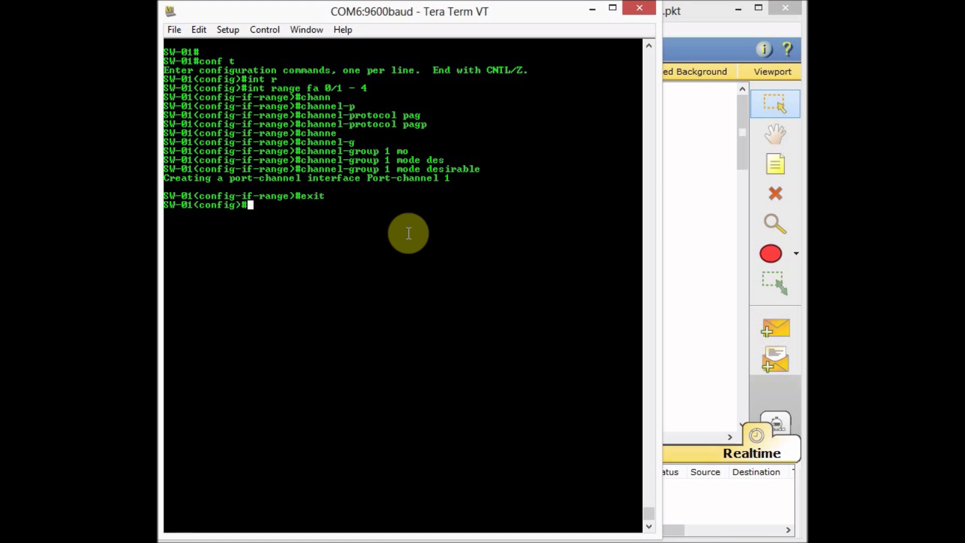
type("int po")
key("Tab")
type("rt")
key("Tab")
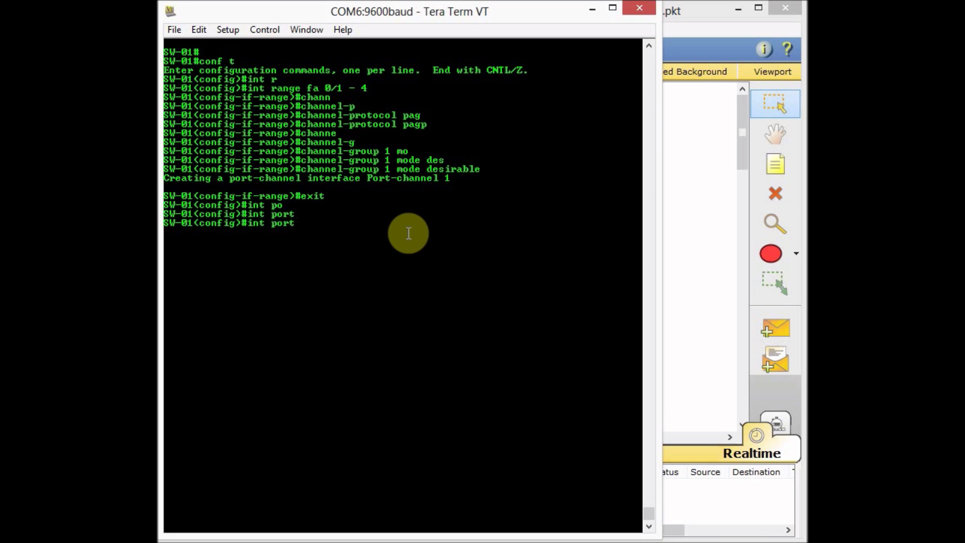
type("1")
key("Return")
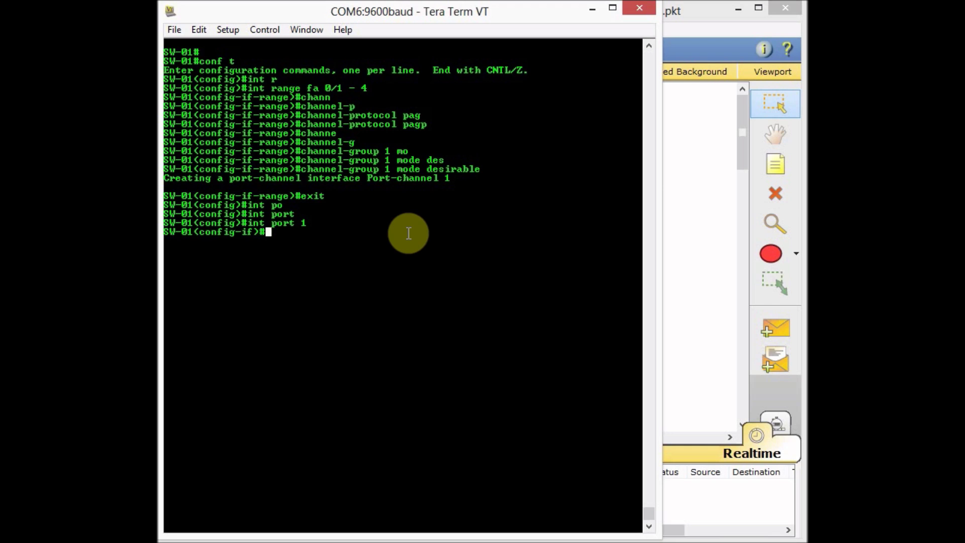
type("do show eth")
key("Return")
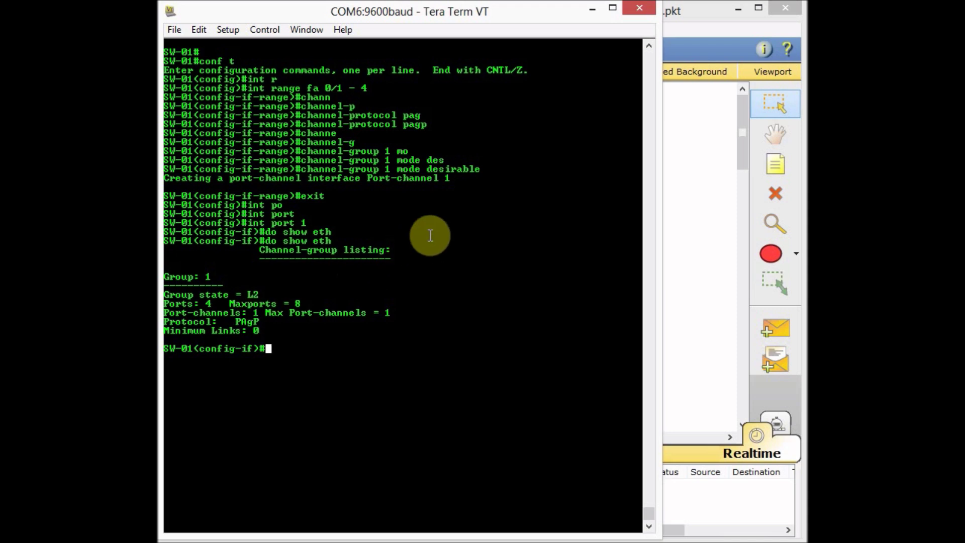
- Try to apply no switchport to SW-01's port-channel 1, and exit its interface configuration
type("no swi")
key("Tab")
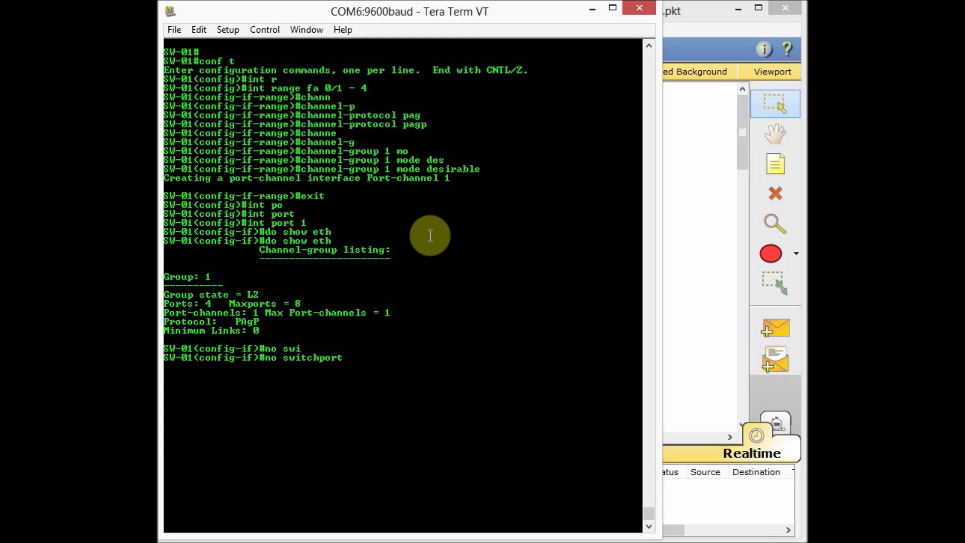
key("Return")
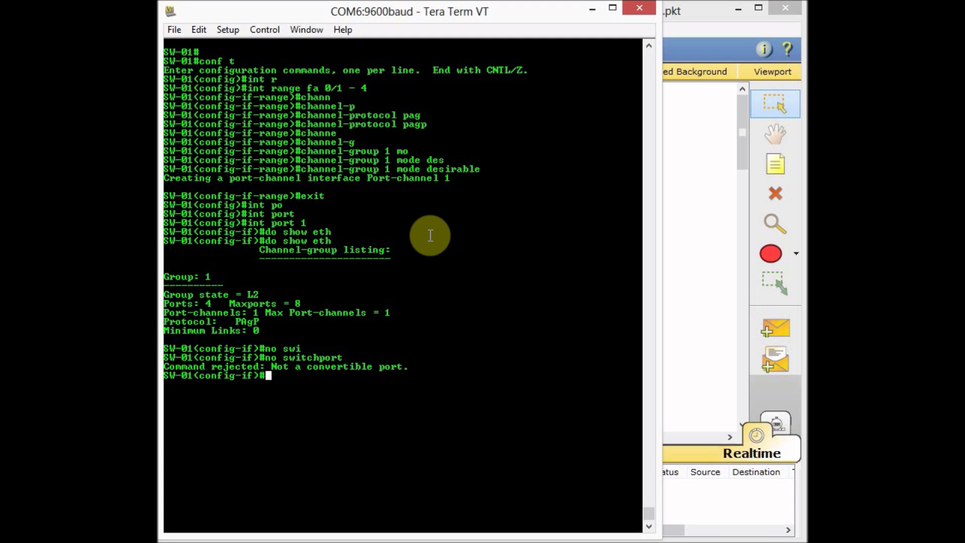
type("xit")
key("Return")
- Apply no switchport to SW-01's interface range fa 0/1 - 4 and enter the exit command
type("int r")
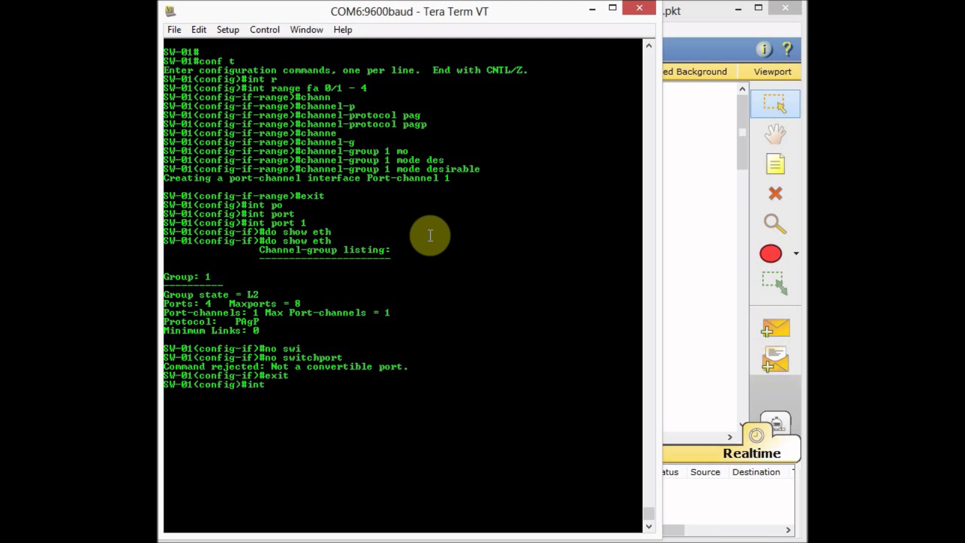
key("Tab")
type("fa 0/")
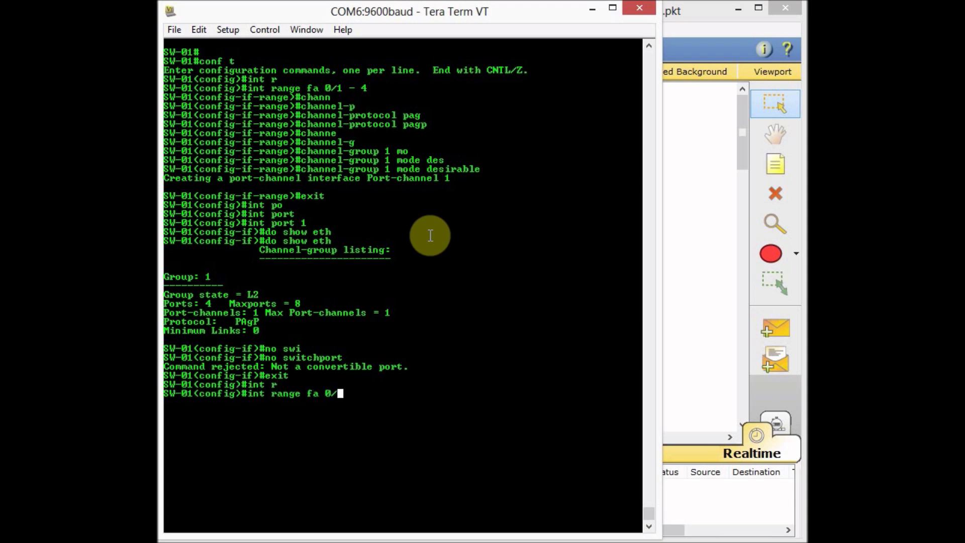
type("1 - 4")
key("Return")
type("no ")
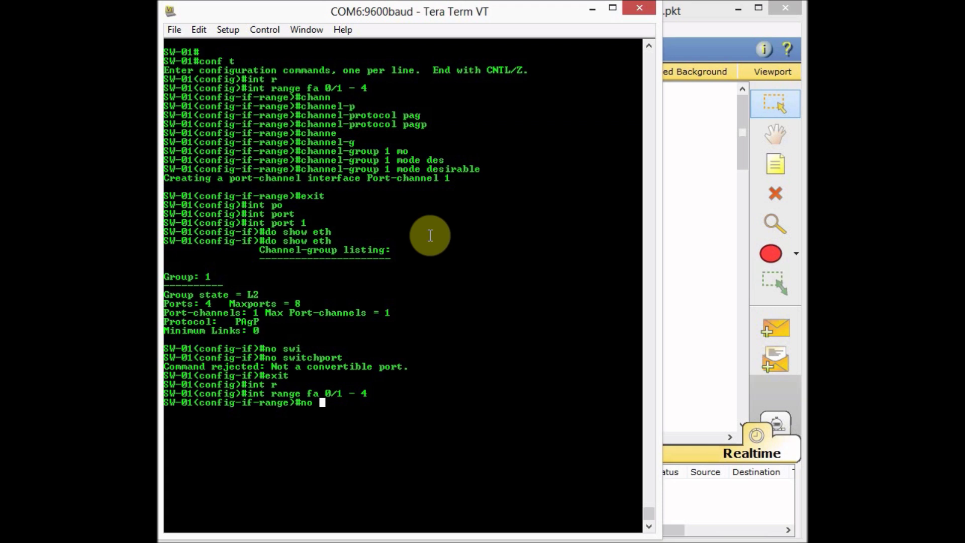
type("switchport")
key("Return")
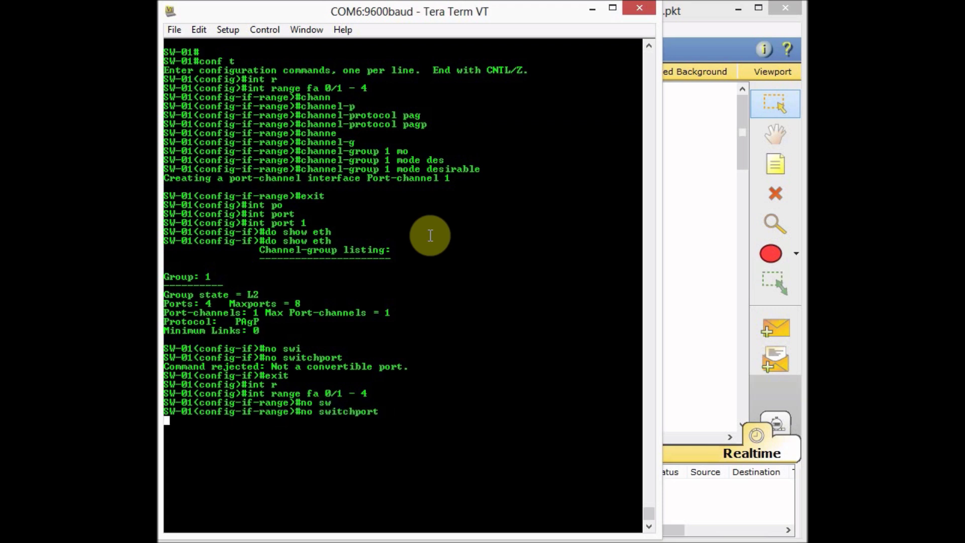
type("exit")
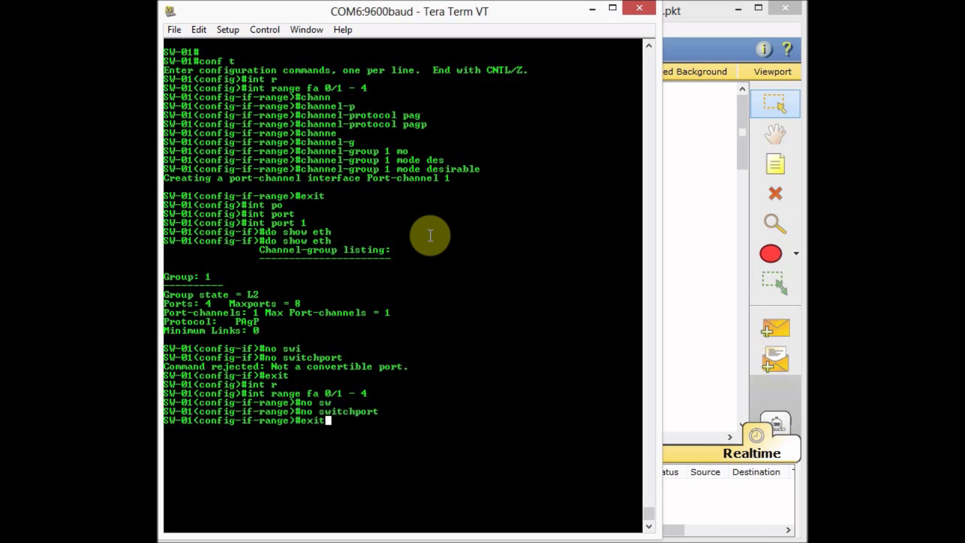
- Enter interface port-channel 1 on SW-01 and list the ip subcommands available for it
key("Return")
type("int po 1")
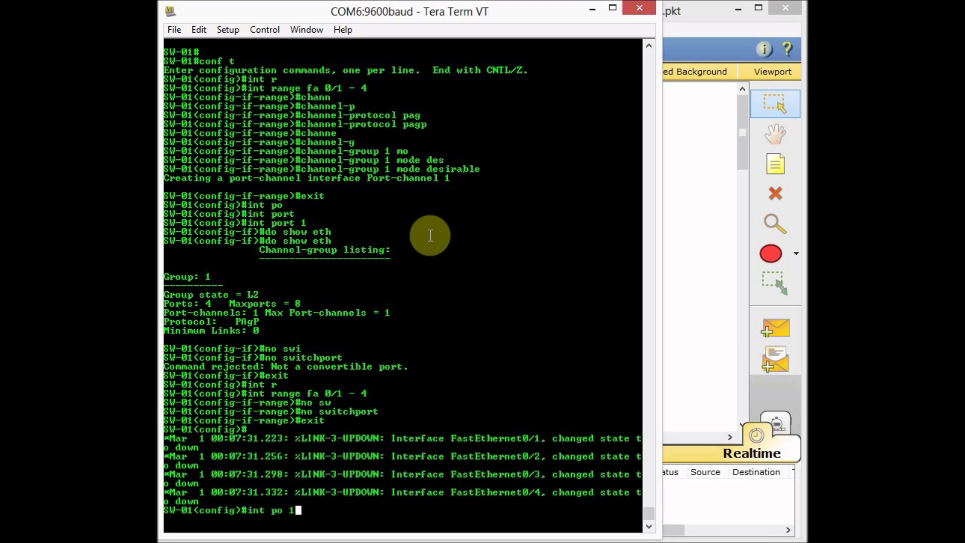
key("Return")
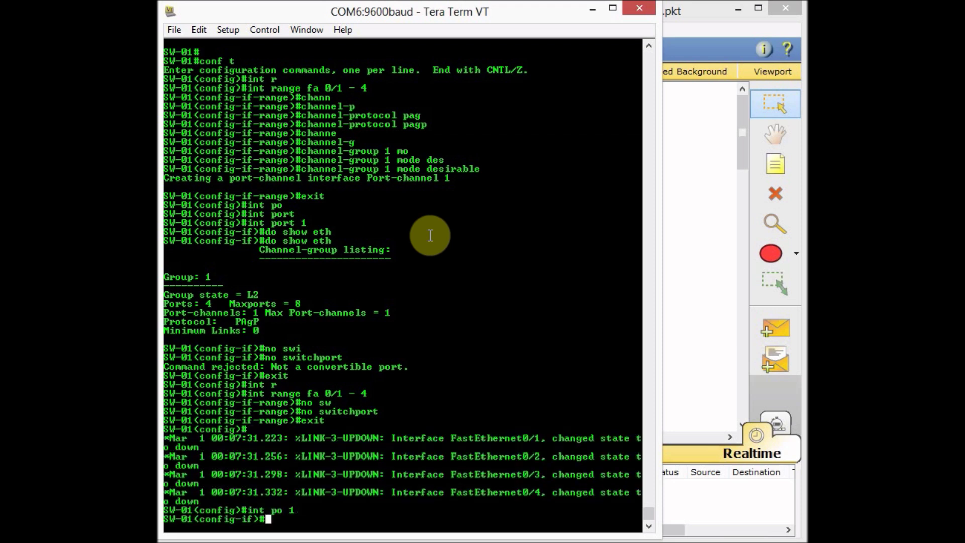
type("ip ?")
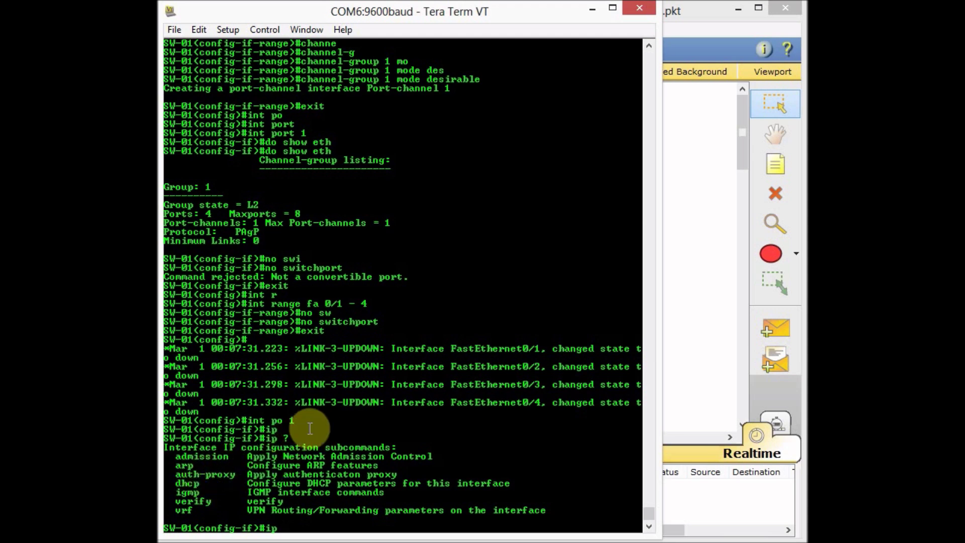
key("BackSpace")
key("BackSpace")
key("BackSpace")
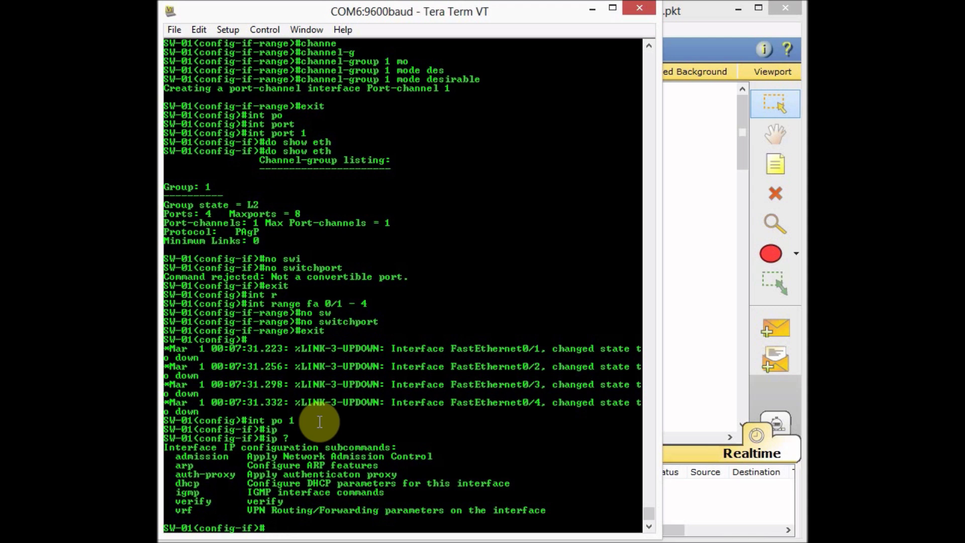
- Apply no switchport to SW-01's port-channel 1 and list its ip subcommands again
type("no swi")
key("Tab")
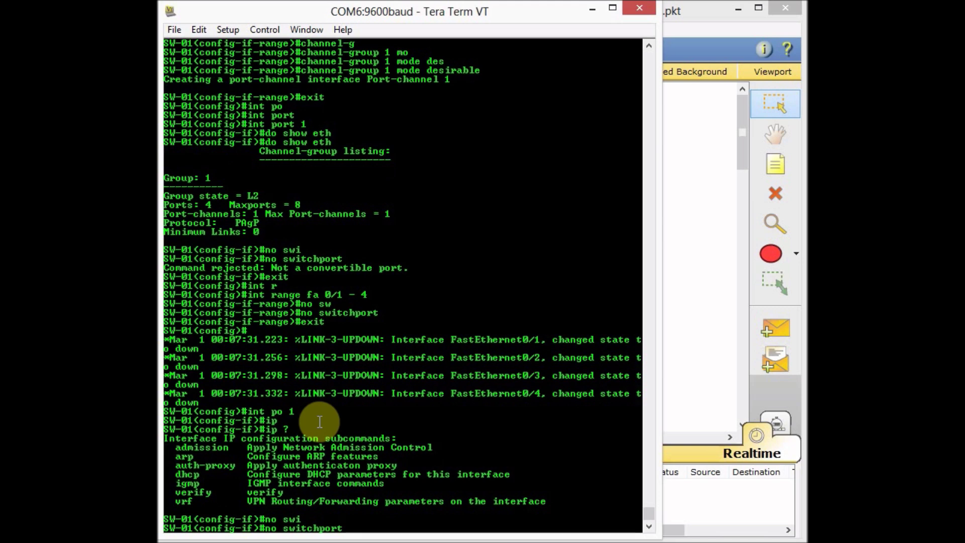
key("Return")
type("ip ?")
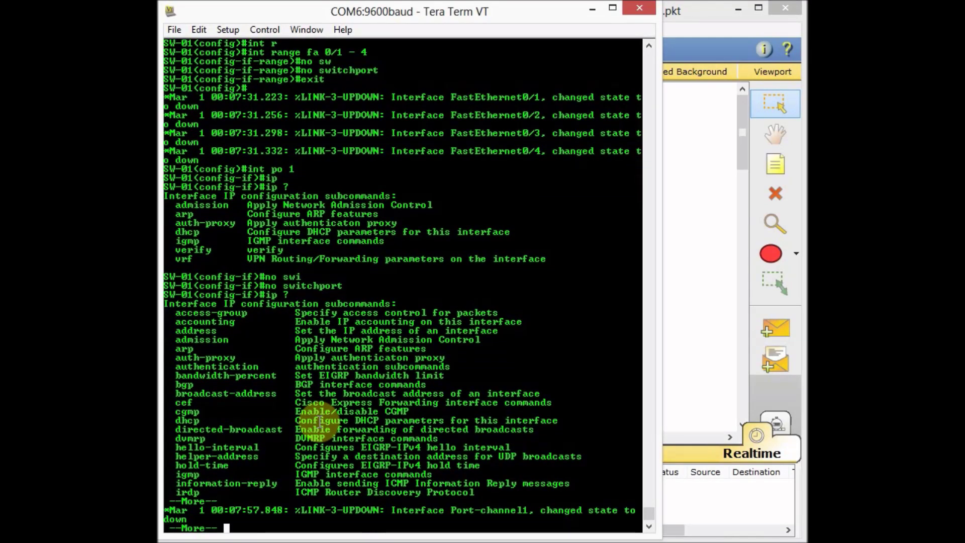
type("q")
- Assign IP address 10.0.0.1 with mask 255.0.0.0 to SW-01's port-channel 1 and return to privileged mode
type("add")
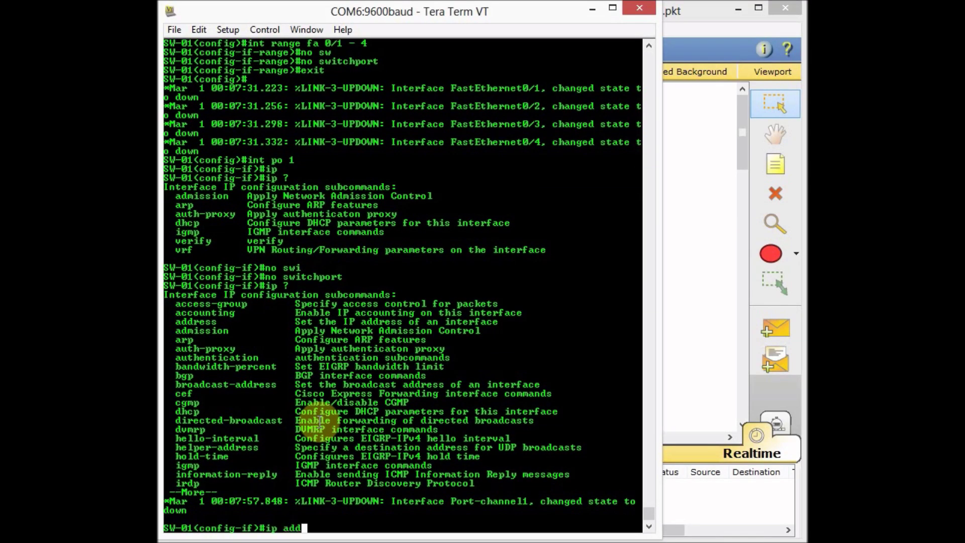
key("Tab")
type("192.168")
key("BackSpace")
key("BackSpace")
key("BackSpace")
key("BackSpace")
key("BackSpace")
key("BackSpace")
type("0.0.0")
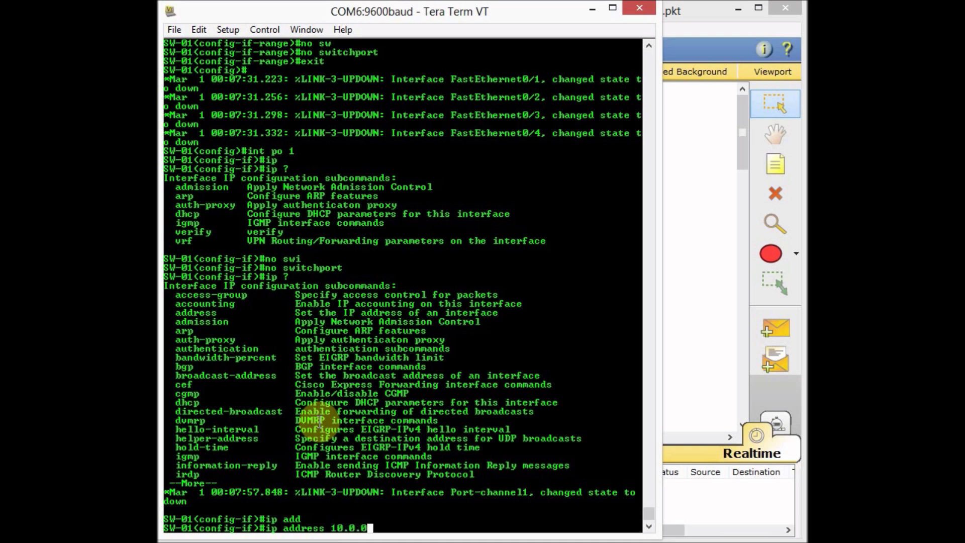
type(".1 255.0.0.0")
key("Return")
key("ctrl+z")
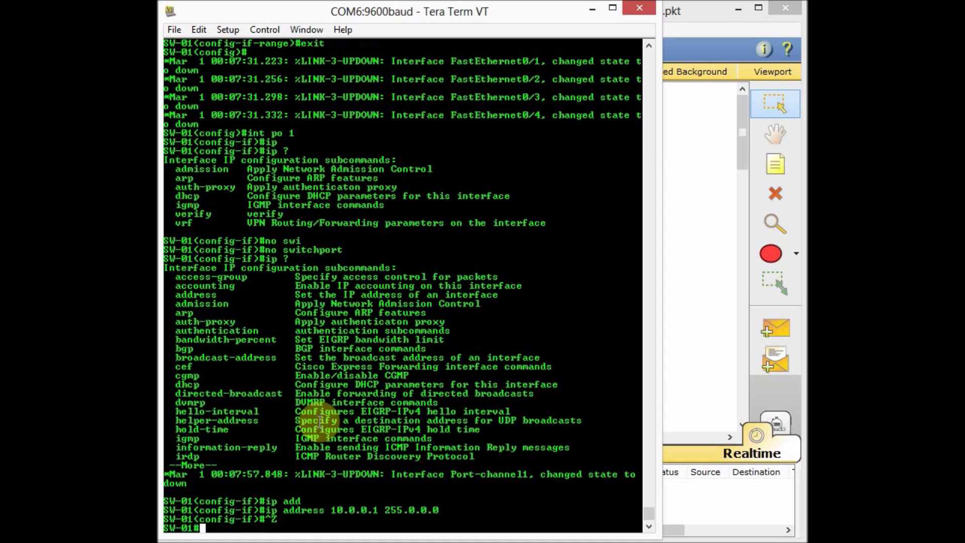
- Show the brief IP interface listing on SW-01 to check the port-channel's address
key("Return")
key("Return")
type("sh ip int brie")
key("Return")
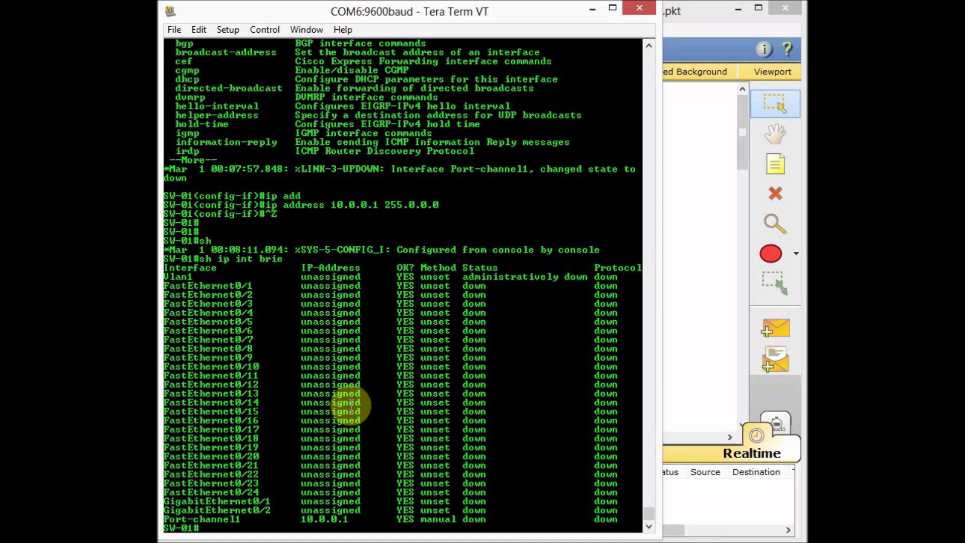
- Show the EtherChannel summary on SW-01 to check the port-channel's Layer 3 flag
type("sh eth")
key("Tab")
type("sum")
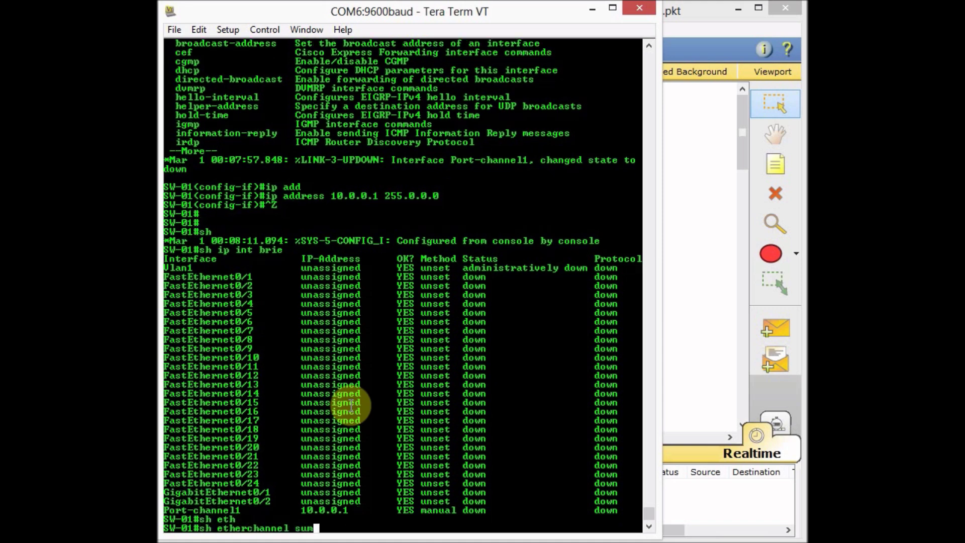
key("Tab")
key("Return")
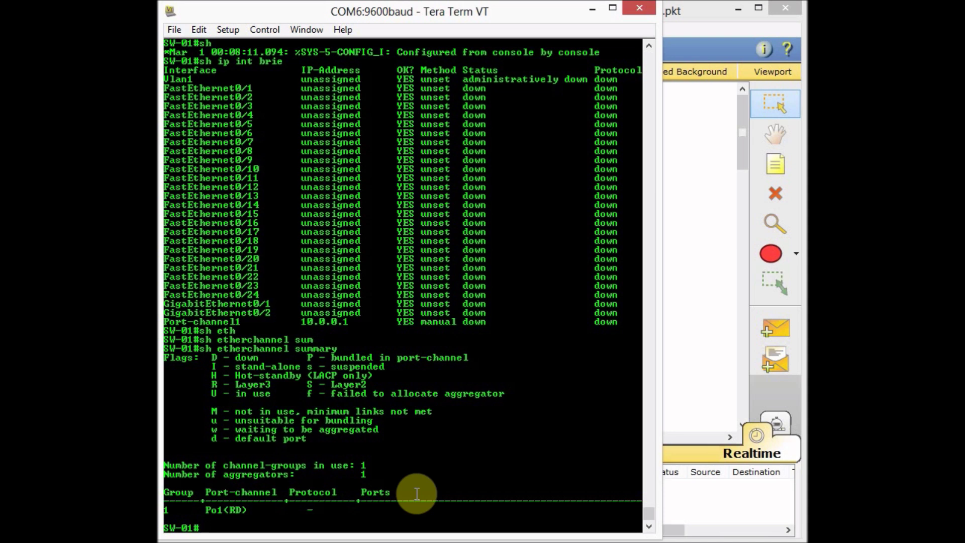
left_click(722, 527)
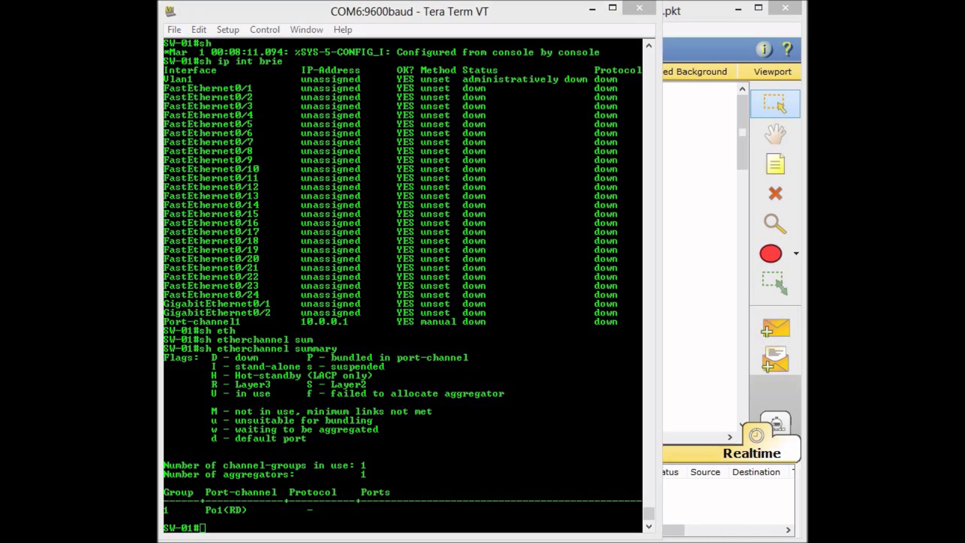